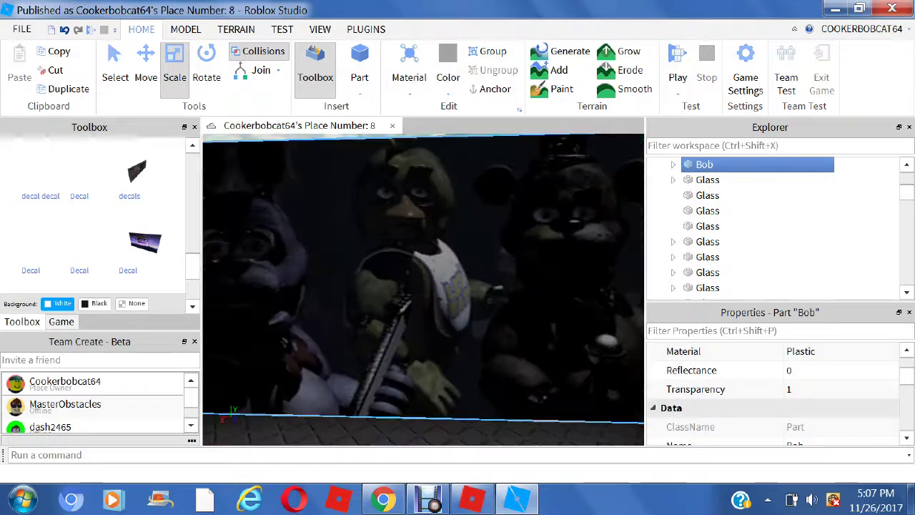
Examine the decal on the room's back wall and the decals on the laptops along the desks.
left_click(414, 240)
scroll(414, 240, "up", 4)
right_click_drag(414, 240, 529, 272)
scroll(443, 285, "down", 4)
right_click_drag(443, 286, 343, 314)
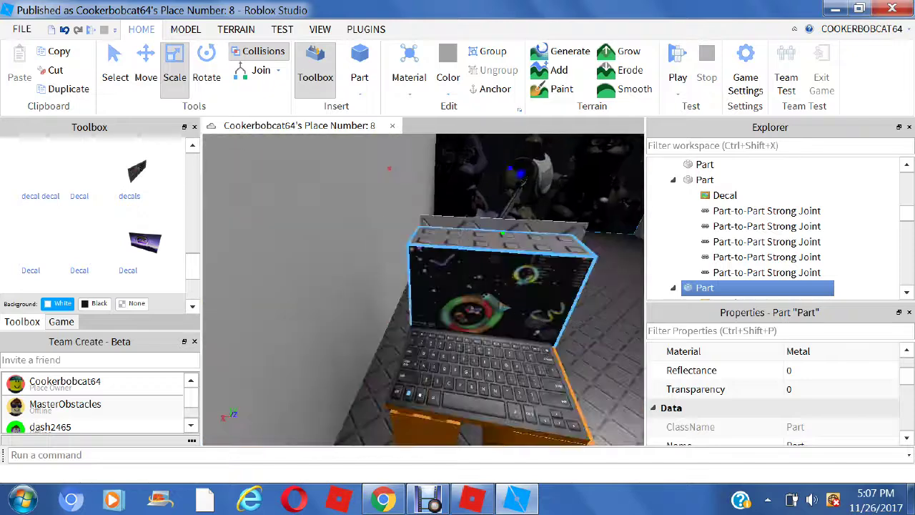
scroll(429, 286, "up", 4)
scroll(429, 286, "down", 4)
right_click_drag(421, 300, 422, 243)
scroll(349, 288, "down", 5)
right_click_drag(348, 288, 358, 322)
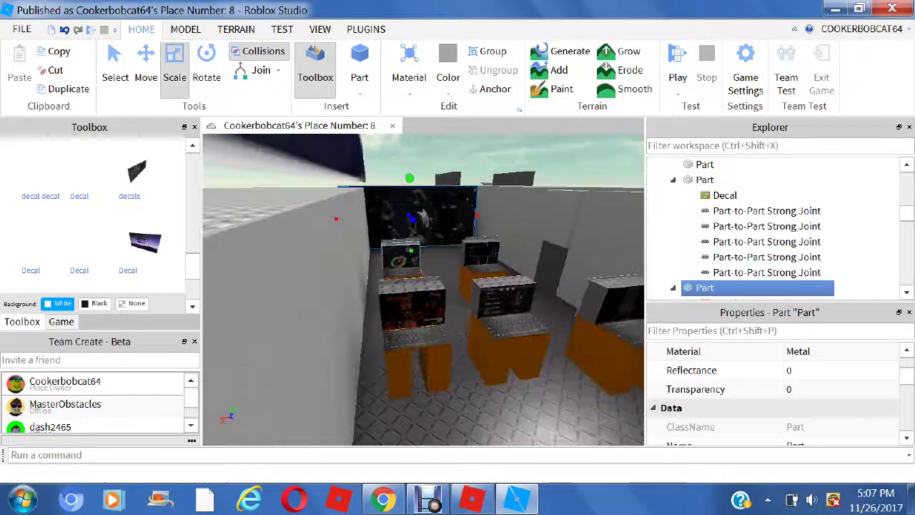
scroll(423, 289, "up", 3)
right_click_drag(401, 272, 400, 315)
scroll(423, 289, "down", 4)
scroll(423, 290, "down", 4)
scroll(393, 251, "up", 4)
right_click_drag(393, 252, 424, 285)
Inspect the small grey block behind the desks and the large smiley picture above the room's wall.
left_click(480, 342)
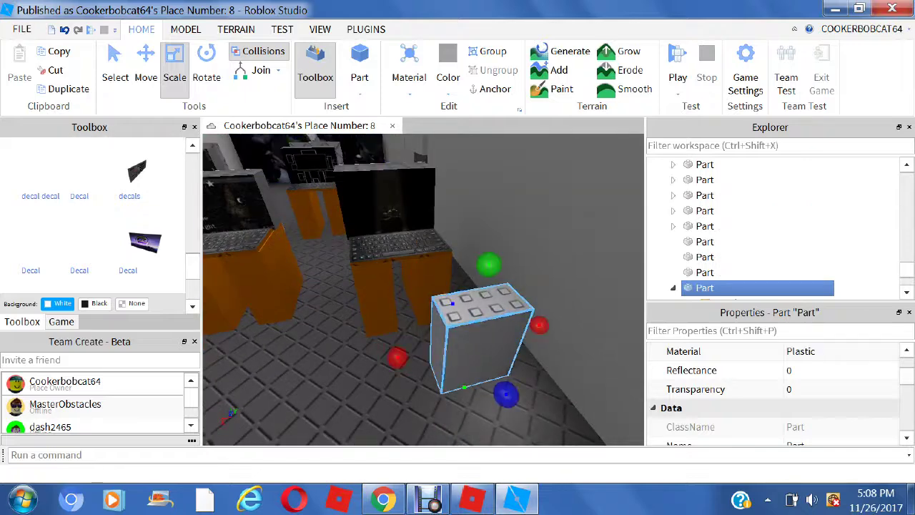
right_click_drag(413, 320, 393, 300)
scroll(401, 286, "down", 6)
scroll(374, 251, "up", 4)
scroll(397, 281, "down", 4)
scroll(136, 215, "up", 9)
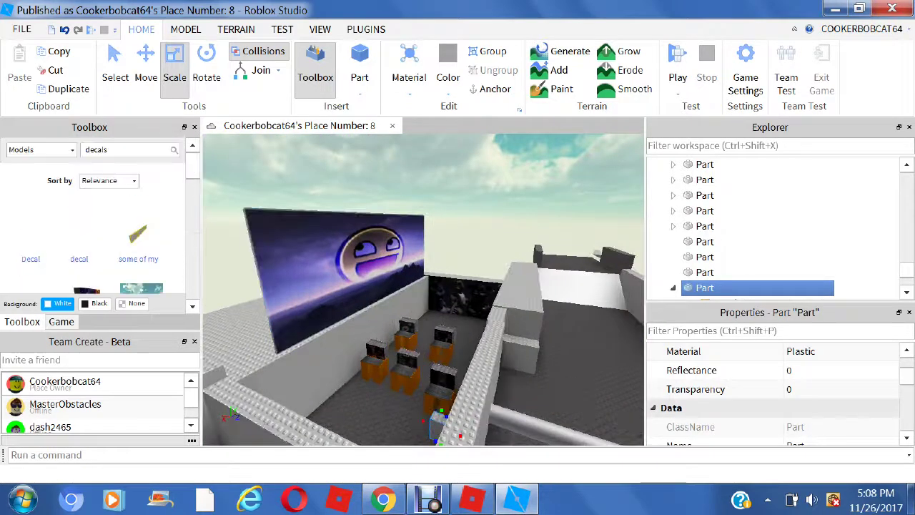
left_click(62, 321)
left_click(22, 321)
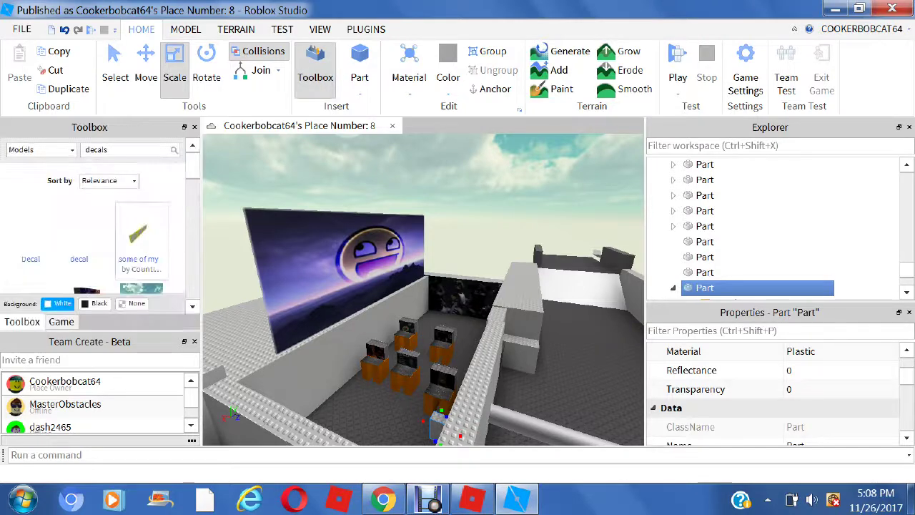
Copy the texture URL of the decal inside Bob, the large smiley picture part above the wall.
mouse_move(393, 300)
right_mouse_down()
mouse_move(388, 321)
mouse_move(389, 286)
mouse_move(392, 295)
right_mouse_up()
scroll(389, 285, "up", 3)
left_click(389, 286)
scroll(409, 295, "down", 3)
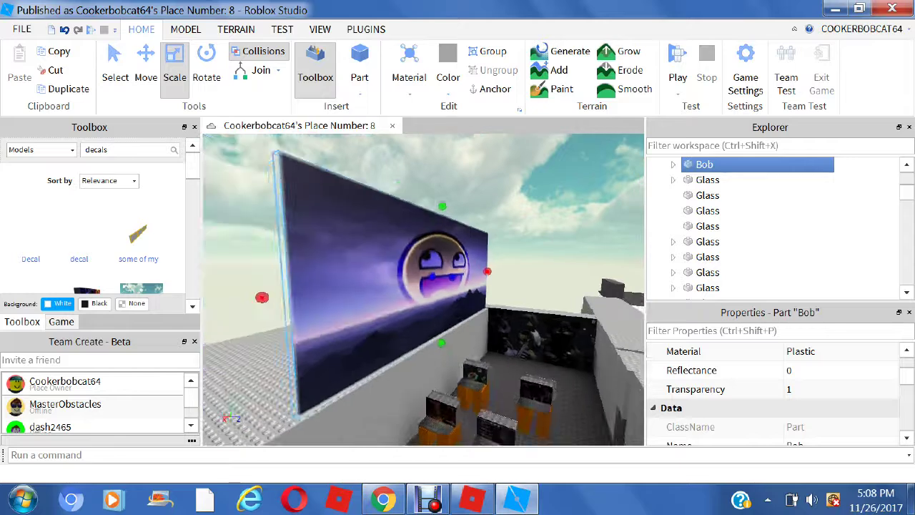
scroll(409, 294, "up", 3)
scroll(423, 290, "down", 5)
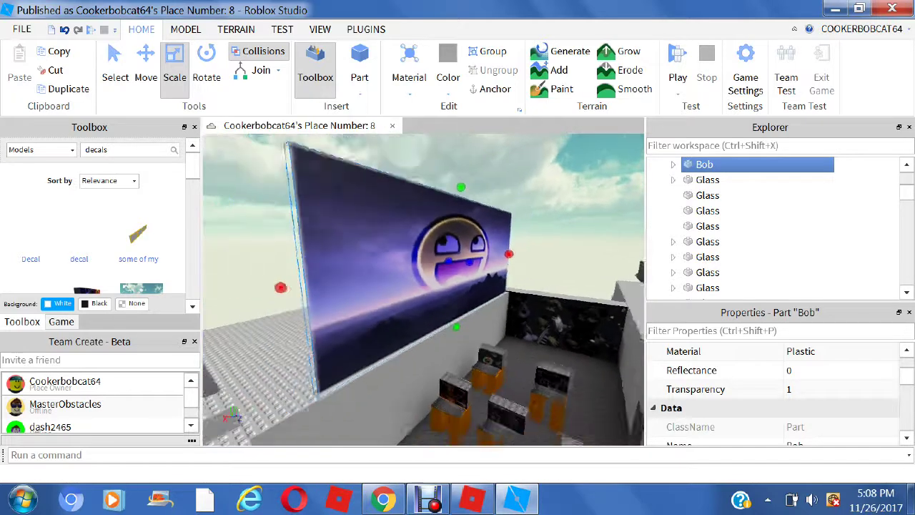
scroll(423, 289, "up", 2)
scroll(423, 290, "up", 3)
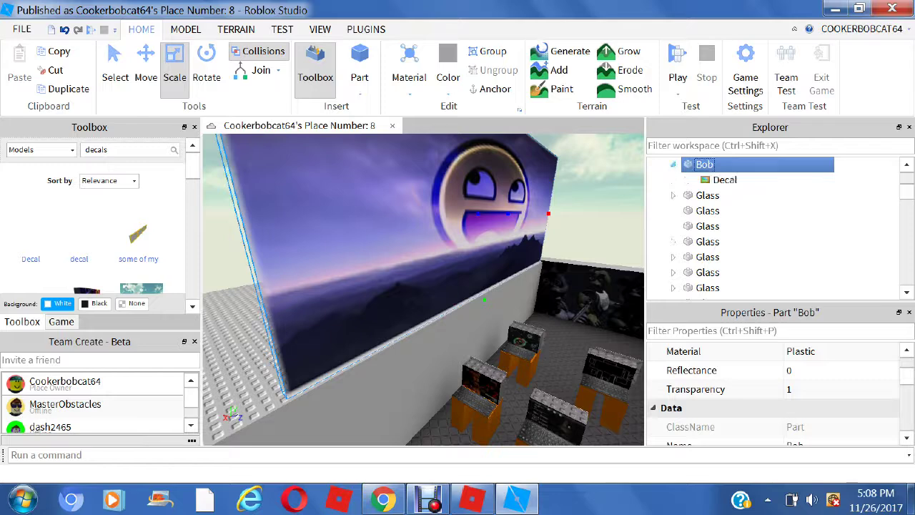
left_click(745, 180)
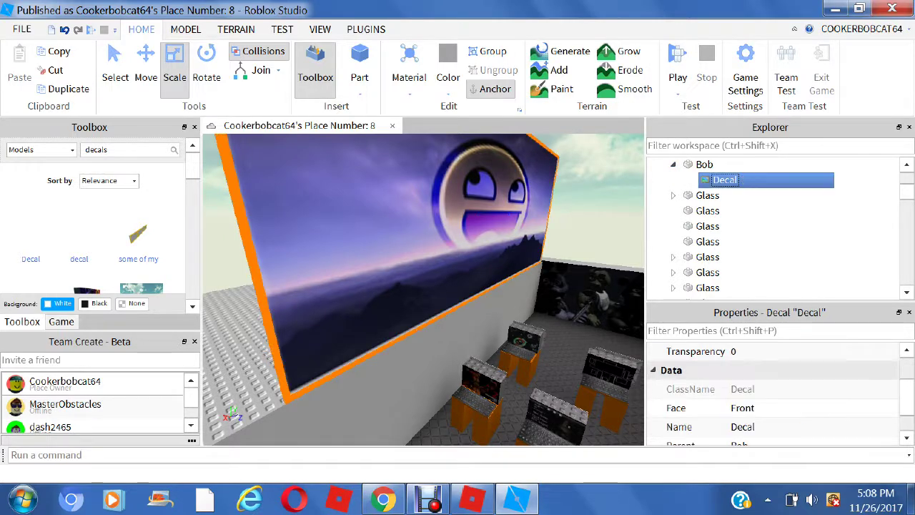
key("w")
right_click_drag(458, 279, 501, 315)
key("d")
key("w")
key("s")
key("a")
scroll(686, 372, "down", 1)
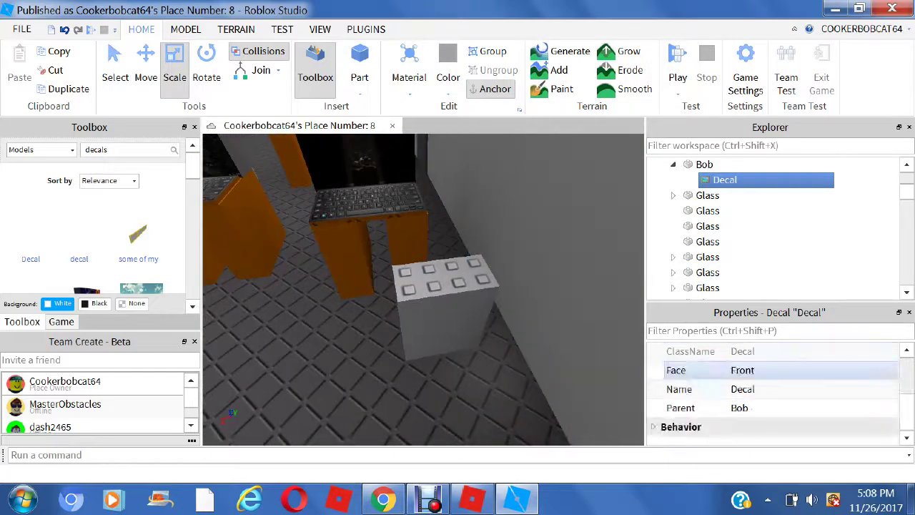
scroll(704, 408, "up", 2)
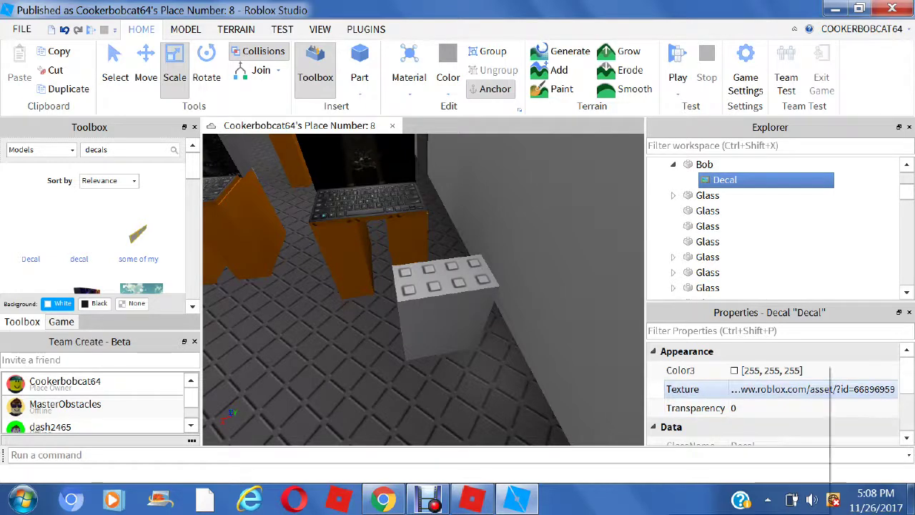
left_click(812, 389)
right_click(776, 380)
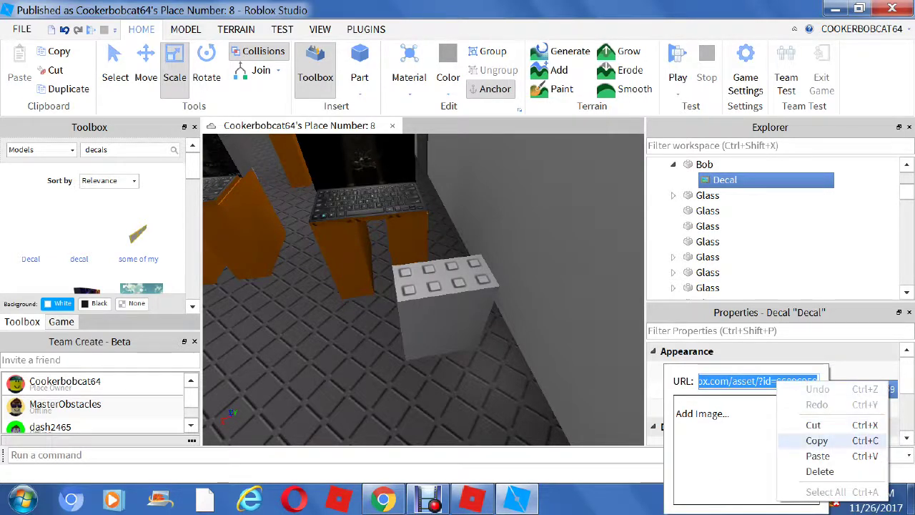
left_click(816, 440)
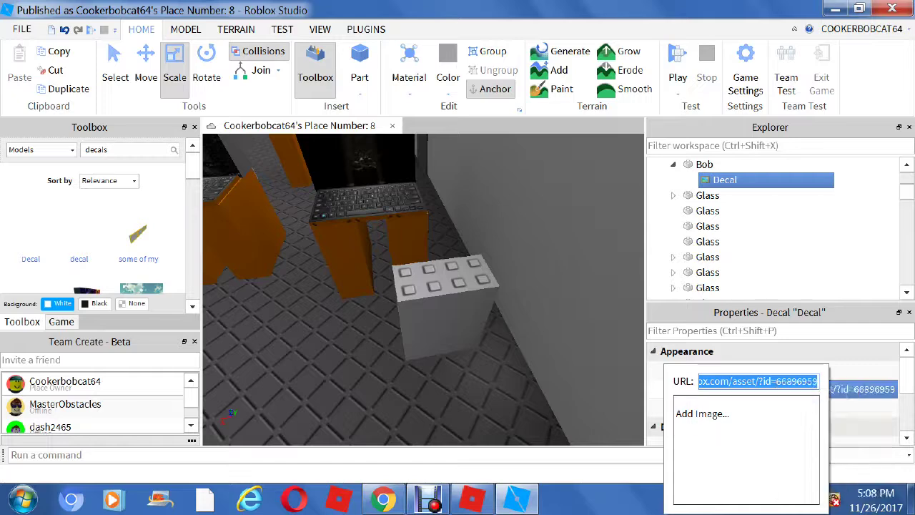
Select the small grey block and view the object types that can be inserted into it, including Decal.
left_click(446, 309)
left_click(446, 309)
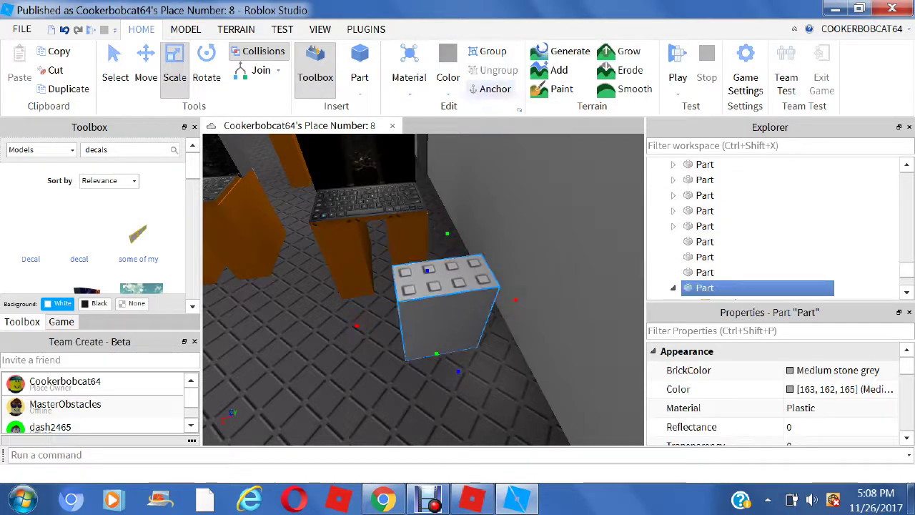
mouse_move(446, 309)
right_mouse_down()
mouse_move(528, 250)
mouse_move(443, 322)
right_mouse_up()
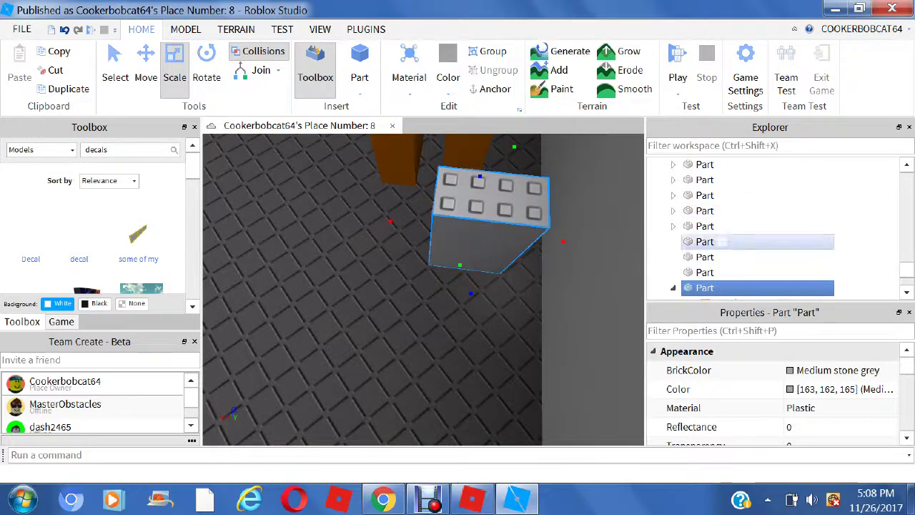
scroll(765, 243, "down", 1)
right_click(704, 241)
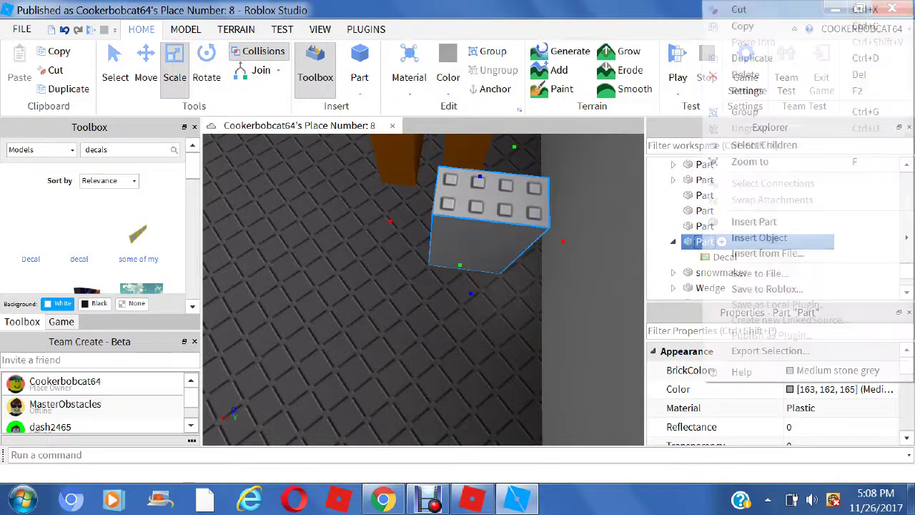
mouse_move(743, 238)
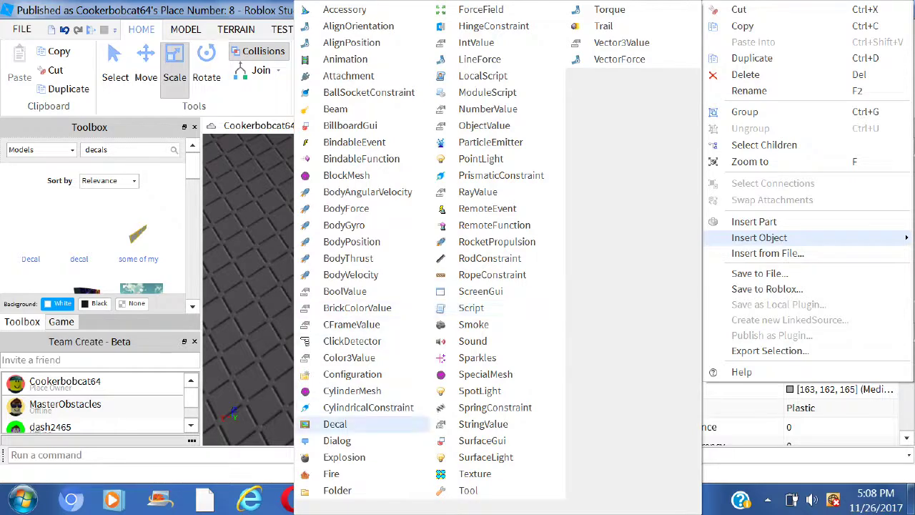
left_click(335, 423)
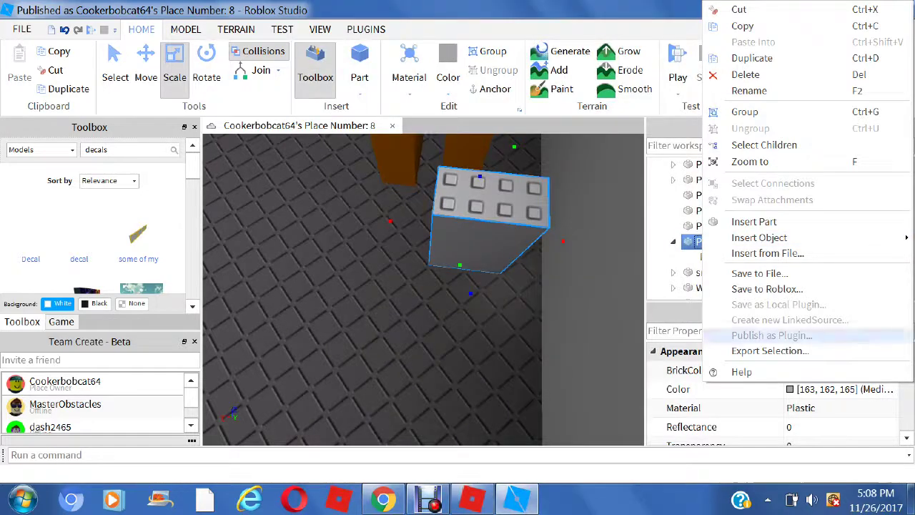
left_click(572, 286)
Replace the texture of the grey block's top decal with the copied URL ending in id=66896959.
left_click(490, 222)
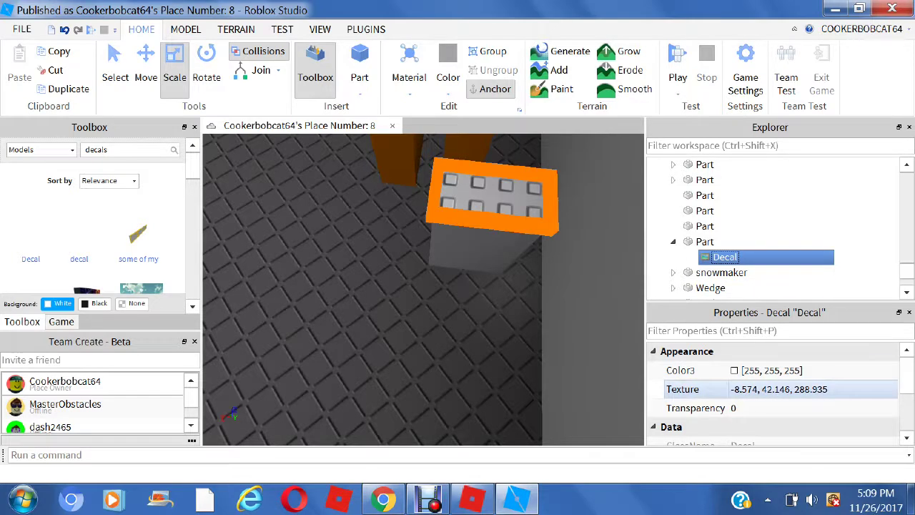
left_click(768, 390)
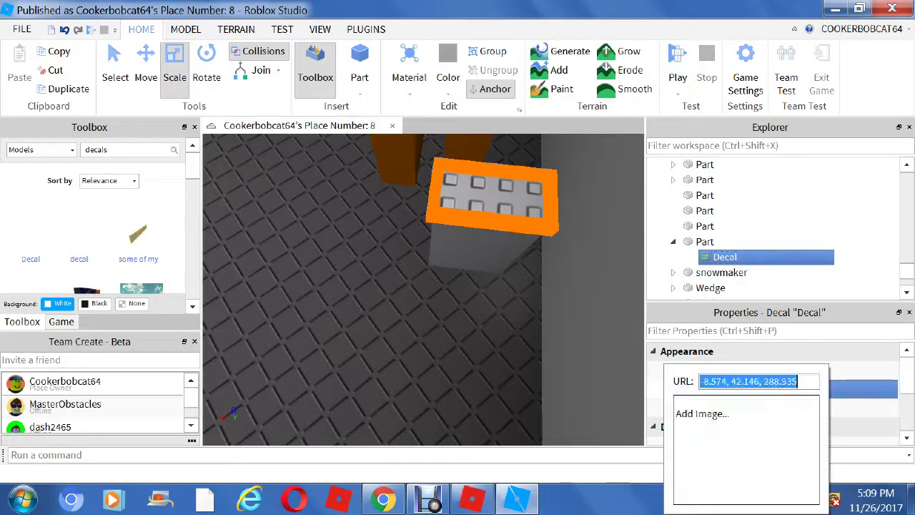
key("BackSpace")
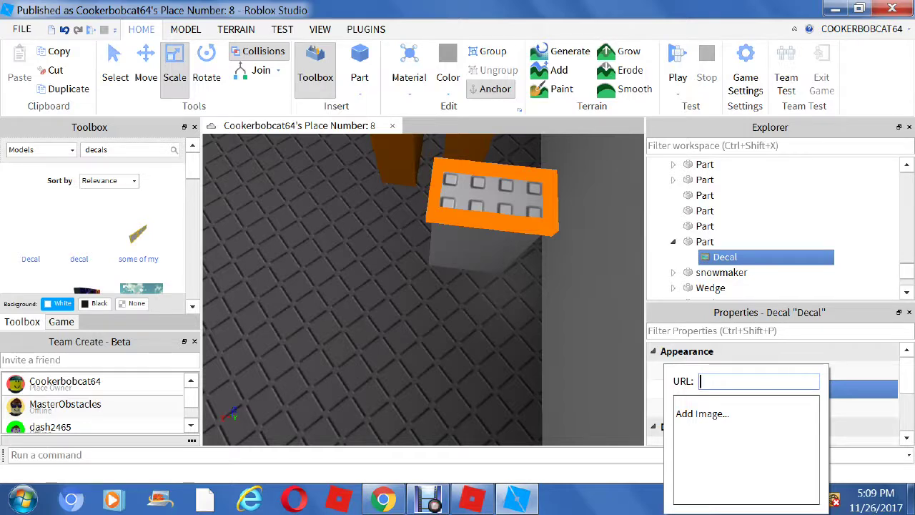
right_click(740, 380)
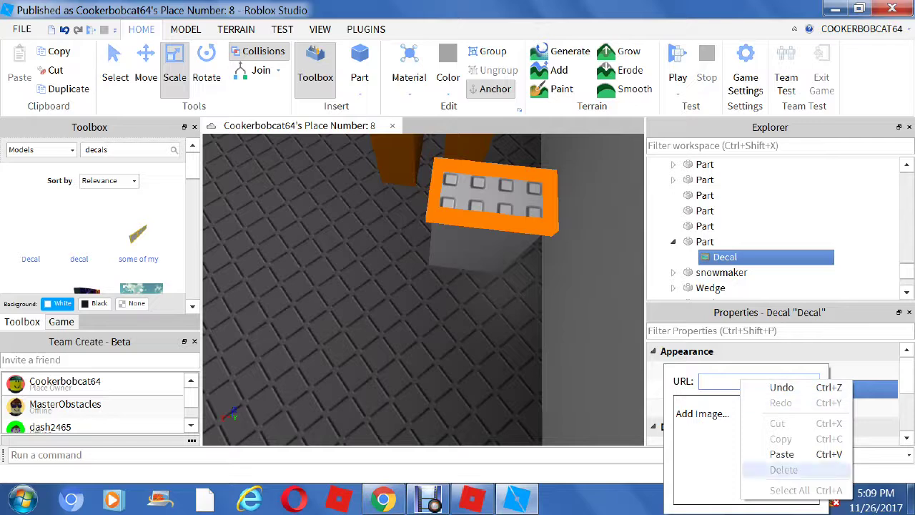
left_click(782, 454)
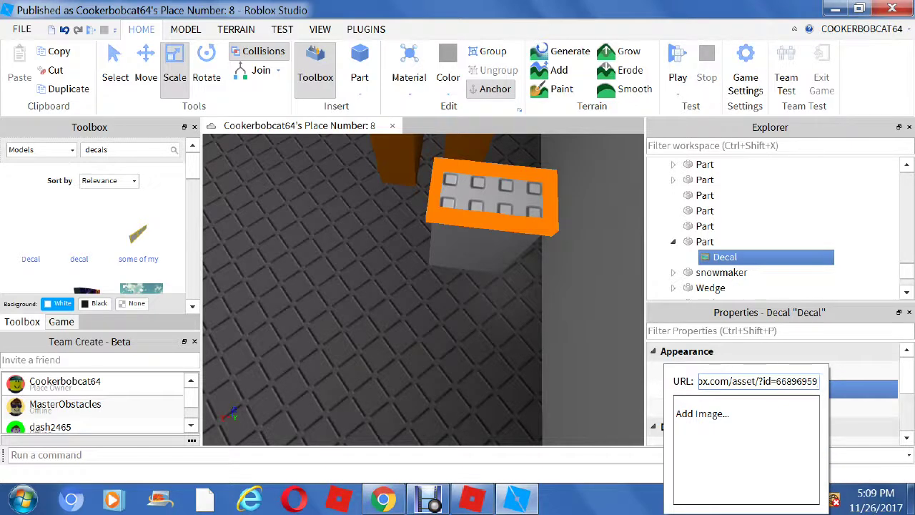
key("Return")
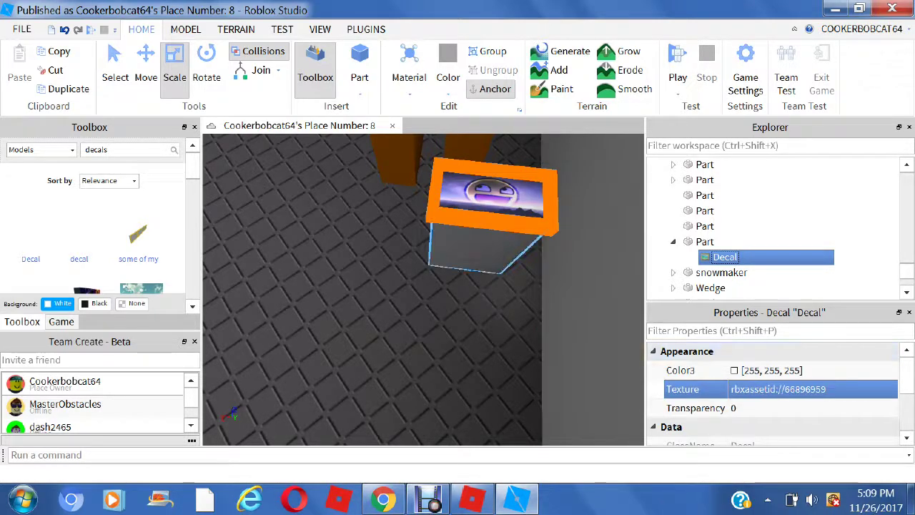
Move the block with the smiley decal across the floor, away from the side wall, and check its top face.
left_click_drag(491, 196, 313, 173)
left_click(312, 173)
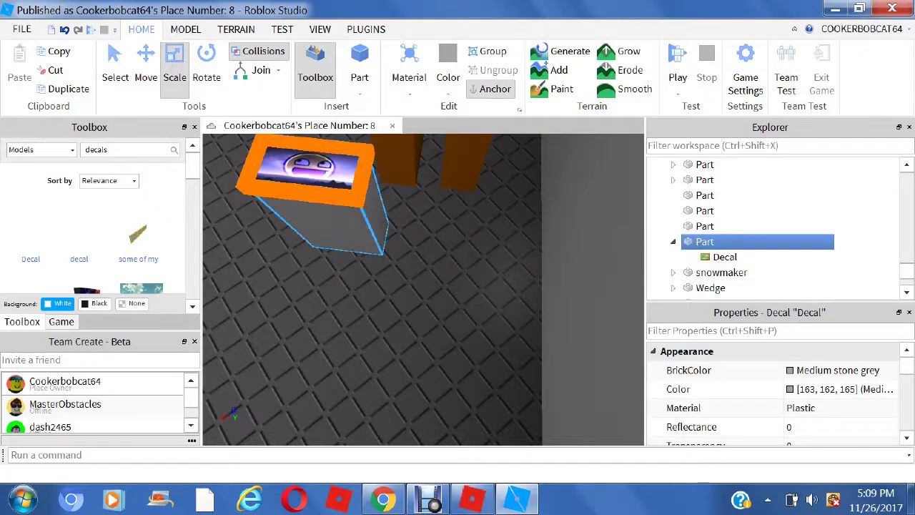
right_click_drag(364, 214, 436, 236)
scroll(336, 229, "down", 5)
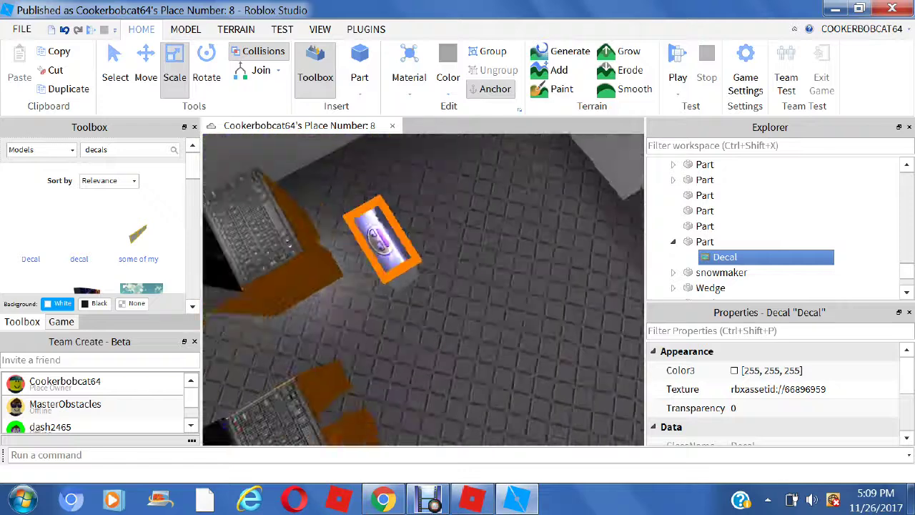
scroll(322, 214, "up", 5)
right_click_drag(336, 229, 303, 211)
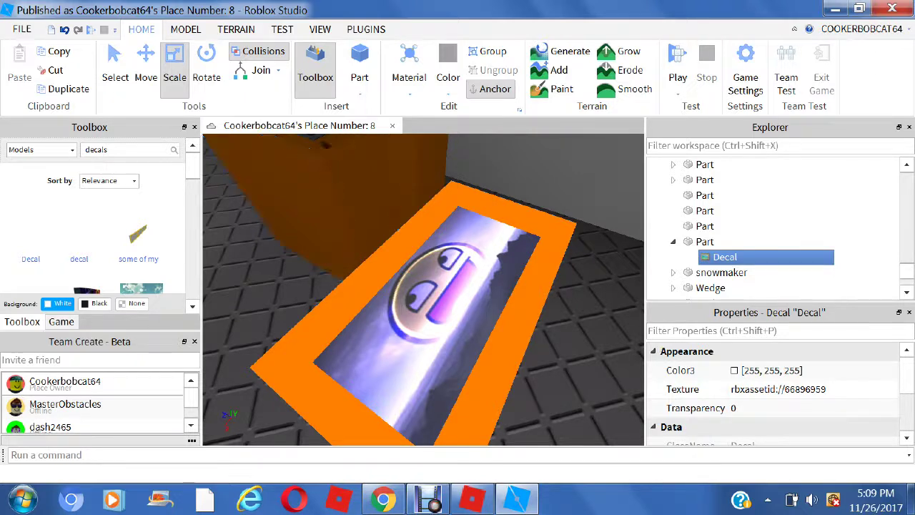
Search the toolbox's Decals category for "roblox".
left_click(42, 150)
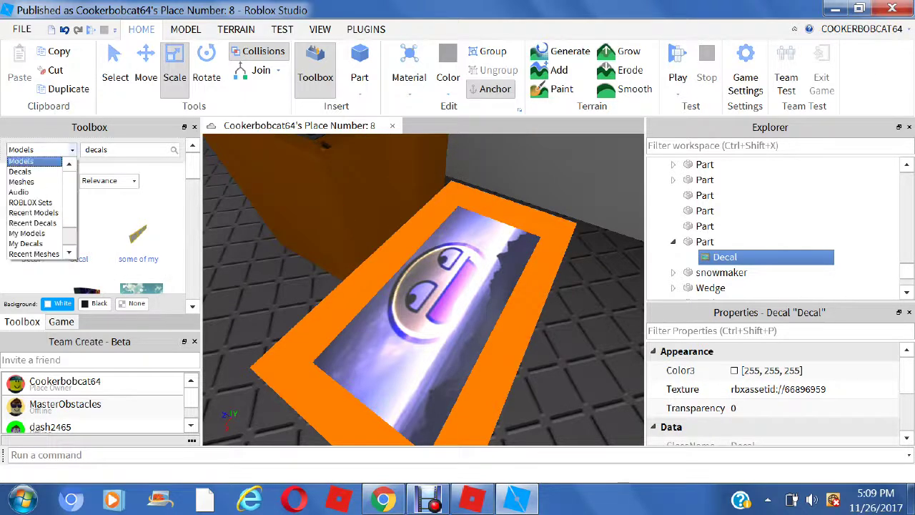
left_click(22, 172)
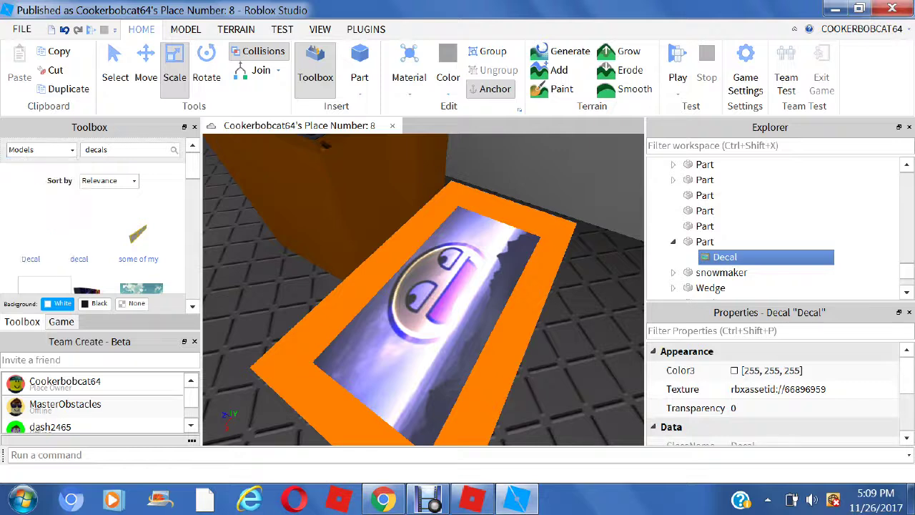
left_click(100, 150)
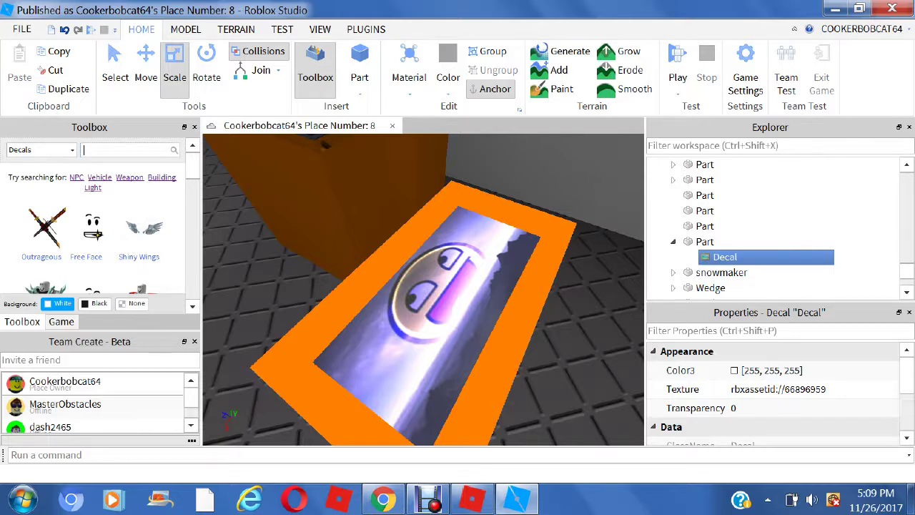
type("roblox")
key("Return")
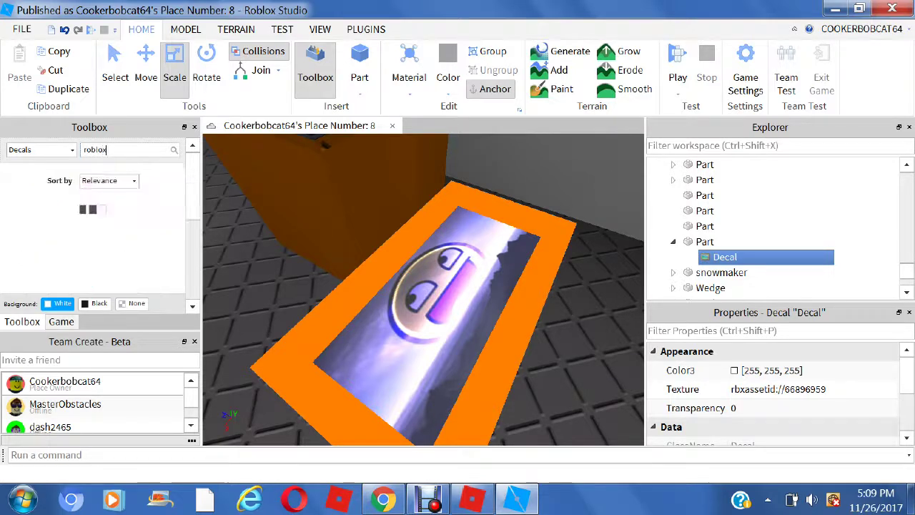
Apply the red "Roblox -" decal from the search results to a narrow part beyond the laptop desks.
scroll(457, 265, "down", 8)
right_click_drag(423, 289, 347, 272)
scroll(423, 289, "up", 8)
scroll(423, 290, "up", 2)
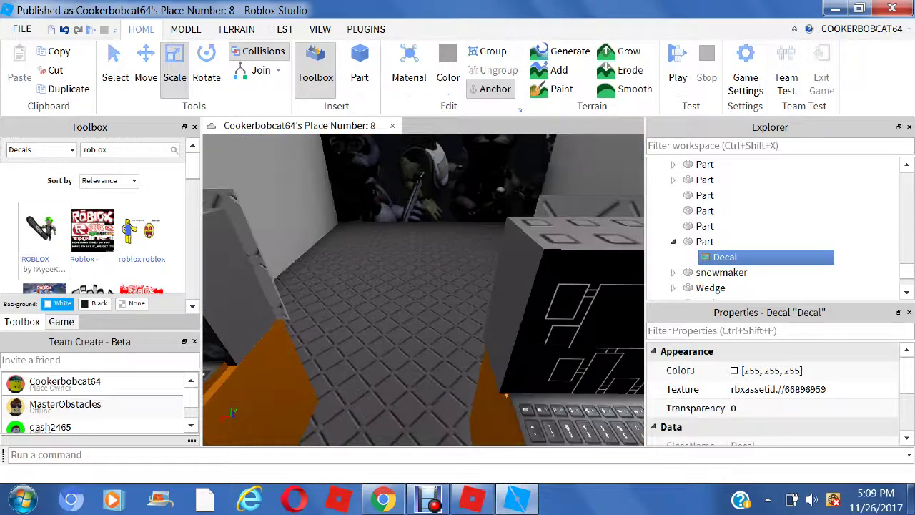
scroll(44, 260, "down", 2)
scroll(44, 261, "up", 1)
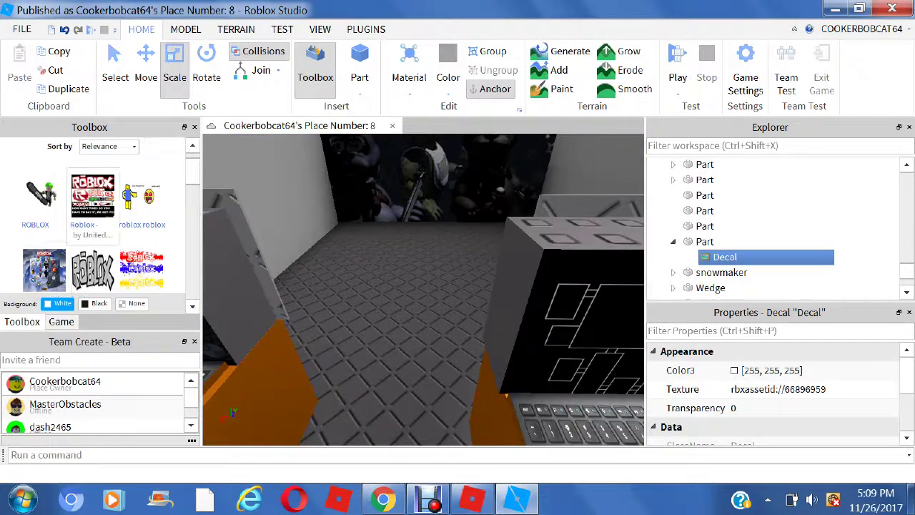
left_click(93, 197)
left_click(275, 193)
right_click_drag(275, 193, 93, 196)
scroll(424, 290, "down", 5)
right_click_drag(423, 289, 393, 290)
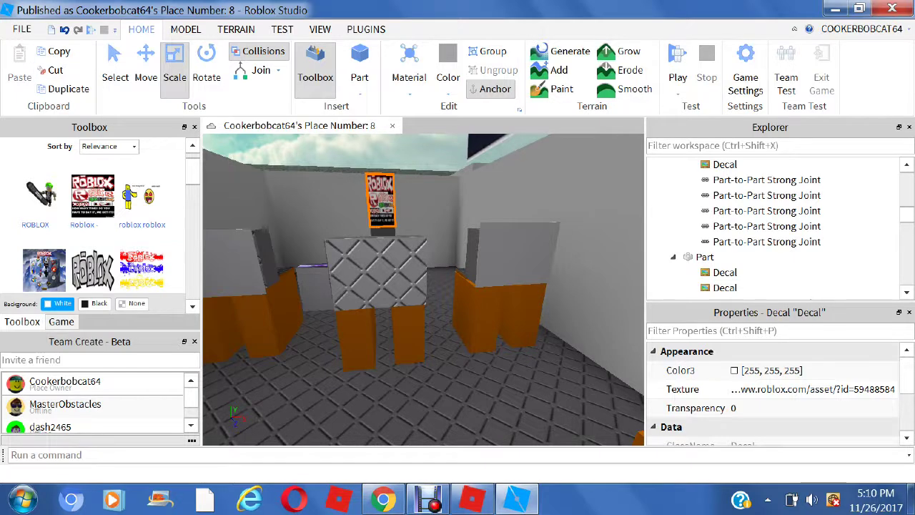
Undo the placement of the red Roblox decal.
left_click(65, 29)
right_click_drag(423, 289, 614, 322)
scroll(423, 289, "down", 5)
scroll(443, 193, "down", 3)
right_click_drag(443, 193, 443, 285)
scroll(425, 311, "up", 3)
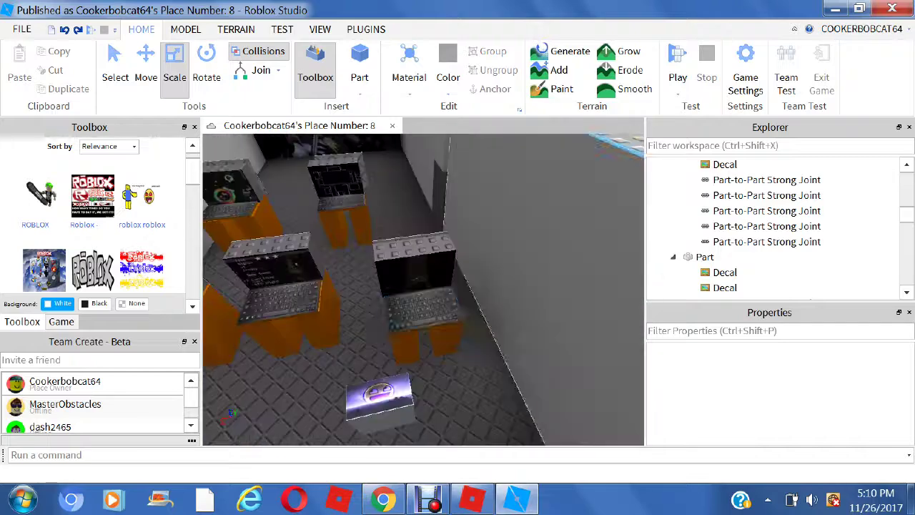
Cut the small block with the smiley decal from the floor beside the laptop desks.
left_click(380, 399)
key("s")
key("a")
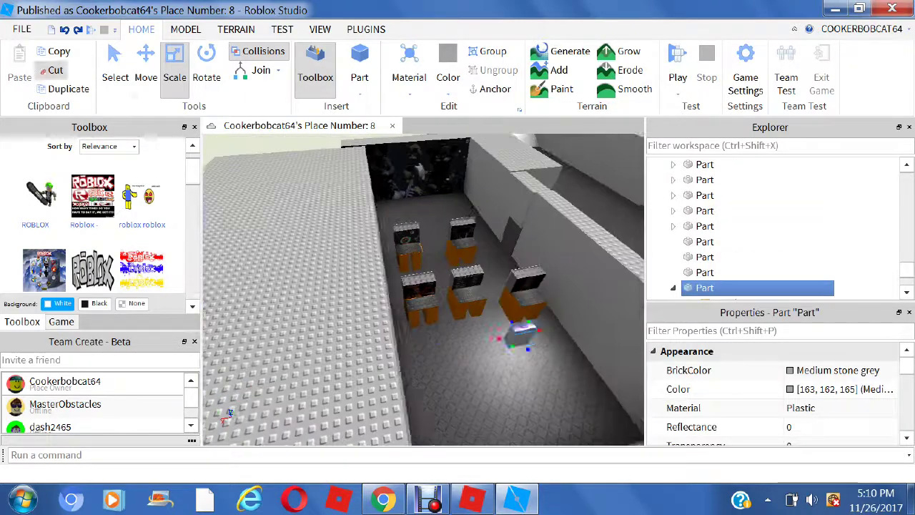
left_click(55, 70)
Cut the large "Bob" panel with the smiley decal that stands above the classroom wall.
right_click_drag(429, 286, 357, 243)
left_click(423, 264)
key("s")
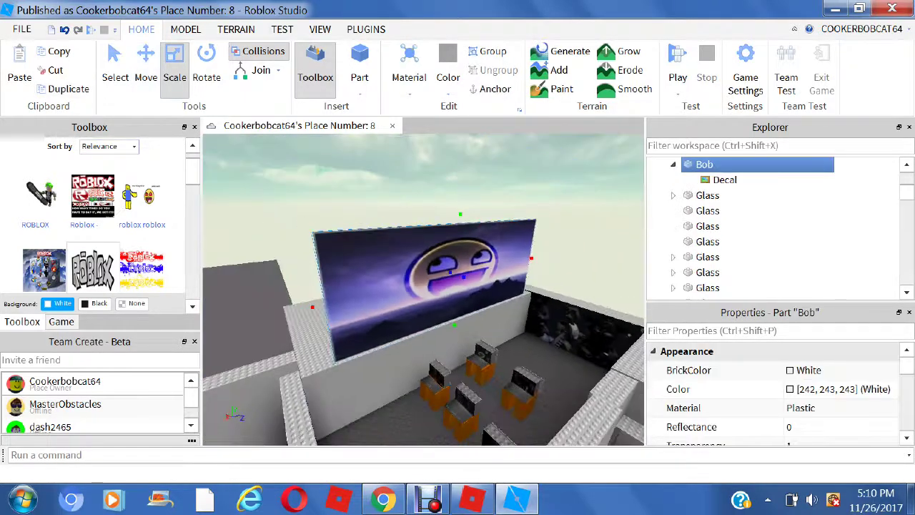
left_click(55, 70)
Search the toolbox's Decals category for "fnaf".
right_click_drag(401, 286, 471, 343)
key("w")
key("s")
right_click_drag(428, 314, 457, 279)
key("w")
scroll(93, 192, "up", 1)
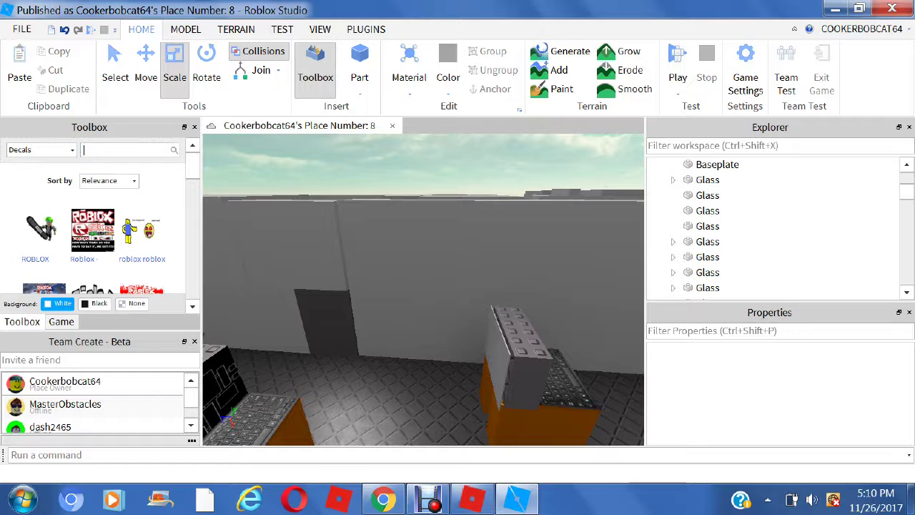
right_click_drag(429, 272, 336, 315)
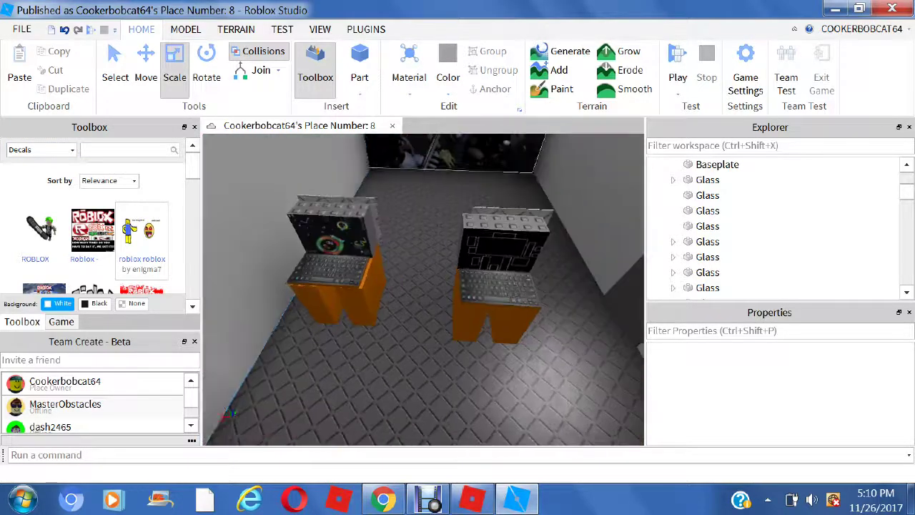
key("d")
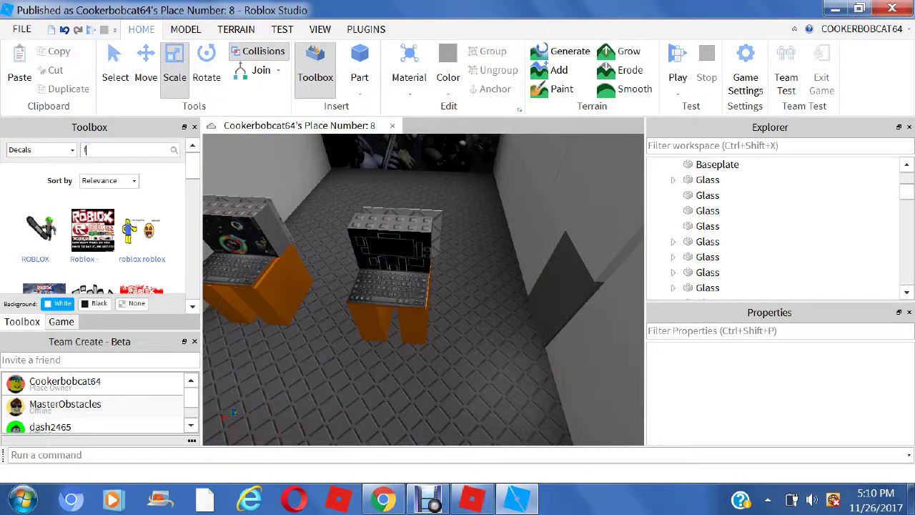
type("fnafd")
key("Return")
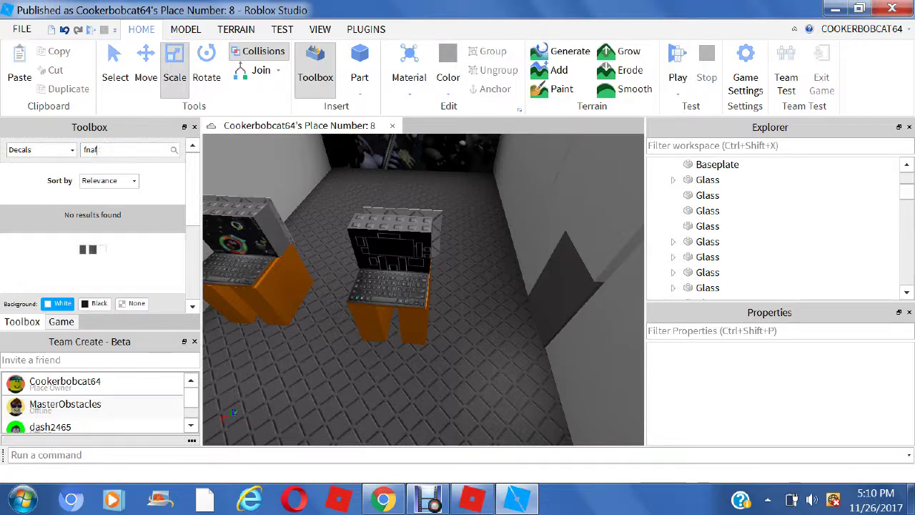
Apply the first FNAF decal from the search results to the end face of the grey block in the corridor outside.
scroll(93, 229, "down", 1)
right_click_drag(264, 232, 208, 204)
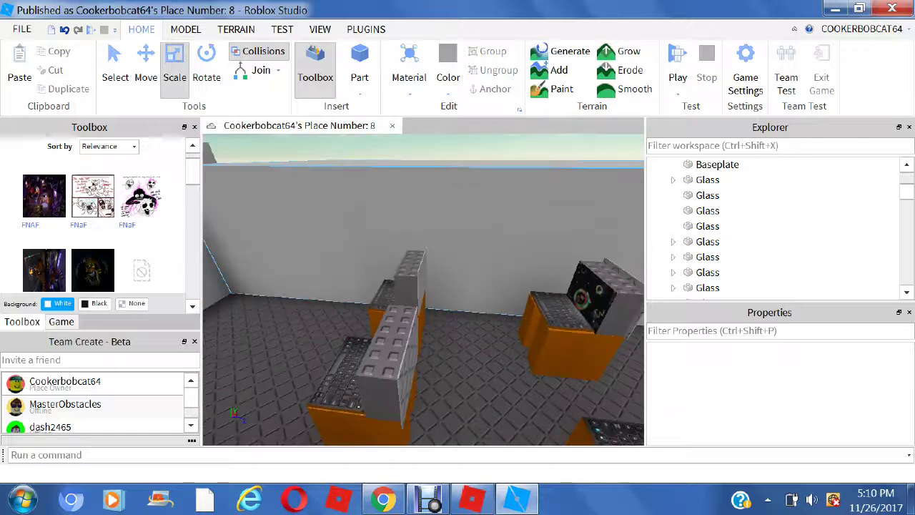
right_click_drag(423, 290, 550, 257)
key("w")
key("s")
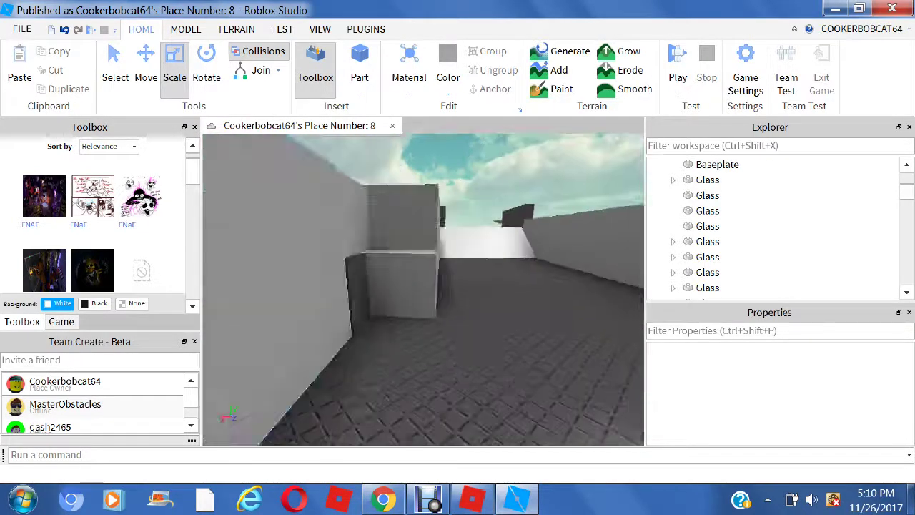
right_click_drag(307, 250, 361, 275)
key("w")
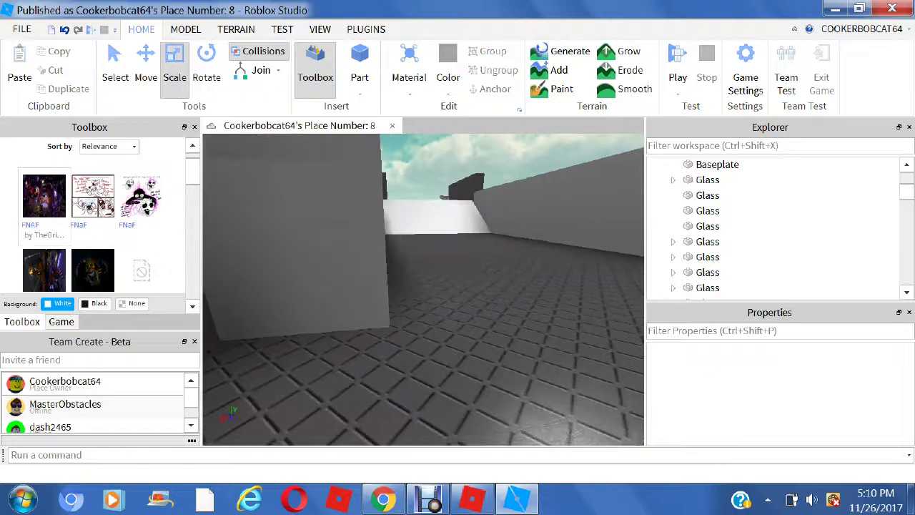
left_click_drag(44, 195, 300, 251)
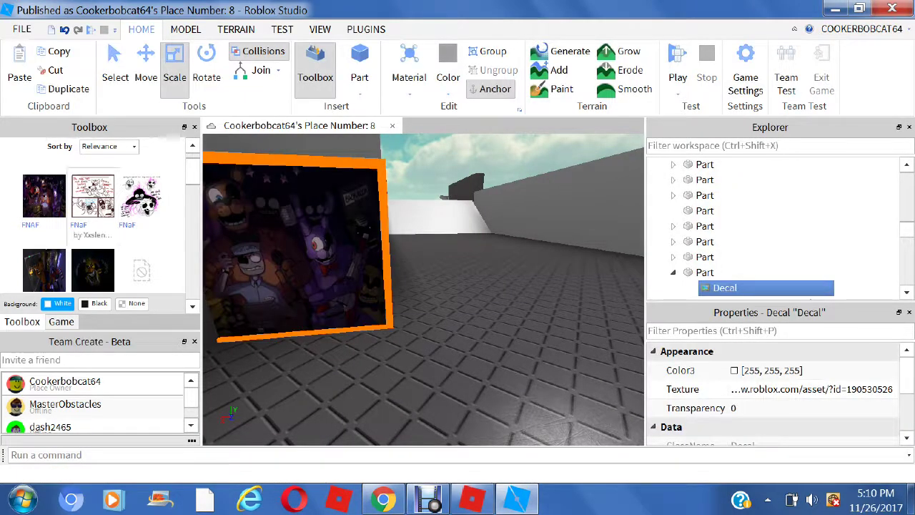
Add the FNaF comic decal, the black-and-white one beside it and a colourful FNAF group decal to the same block.
left_click_drag(92, 195, 300, 250)
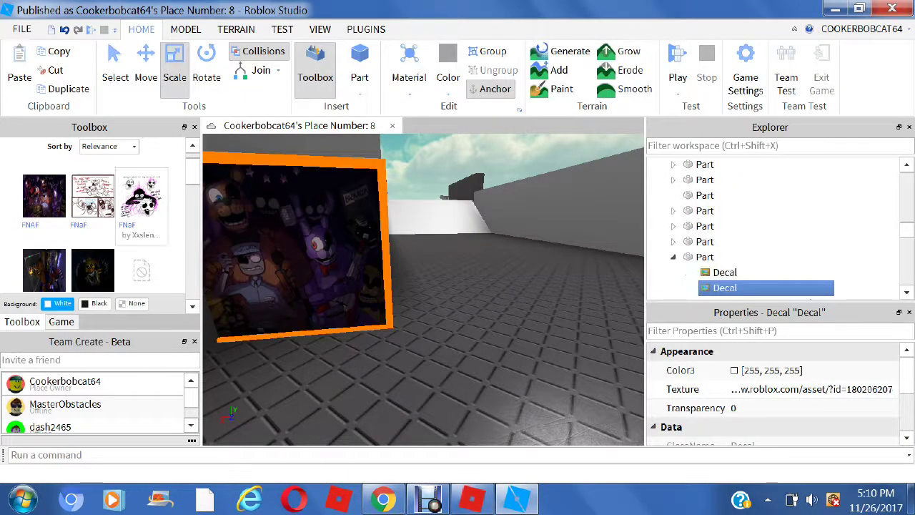
left_click(300, 250)
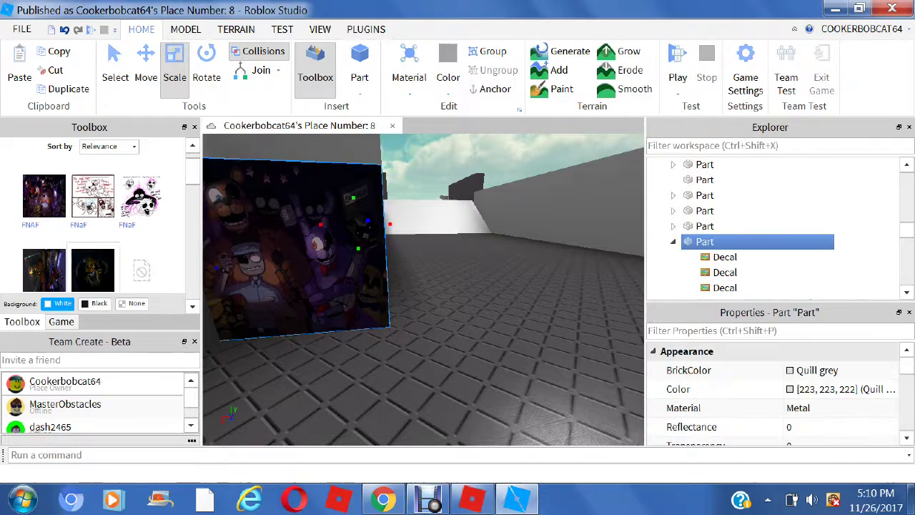
scroll(93, 215, "down", 4)
left_click(293, 250)
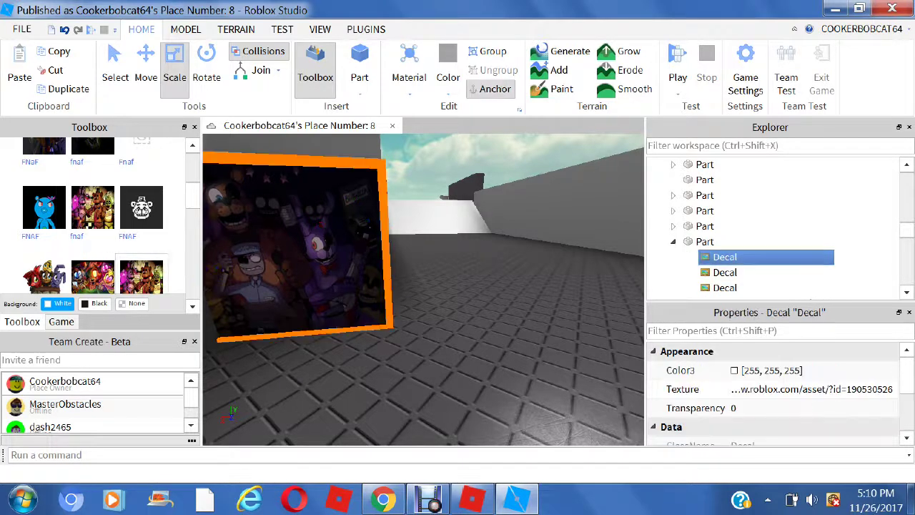
scroll(143, 243, "down", 2)
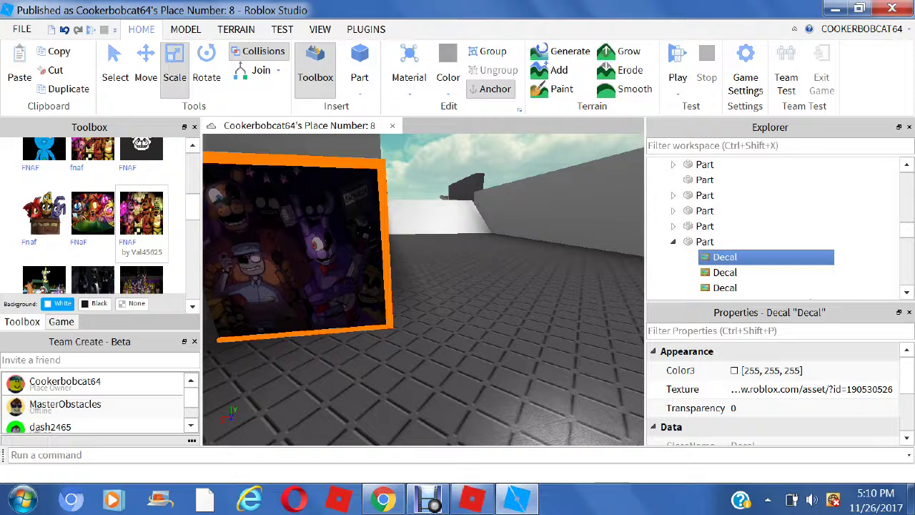
left_click(143, 221)
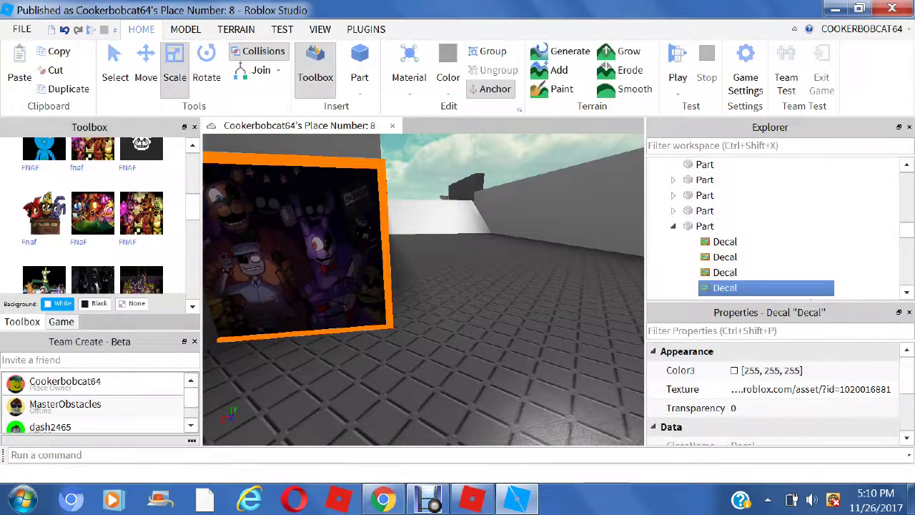
Add the dark FNAF group decal with the purple backdrop and the brown bear decal to the same block.
scroll(141, 243, "down", 1)
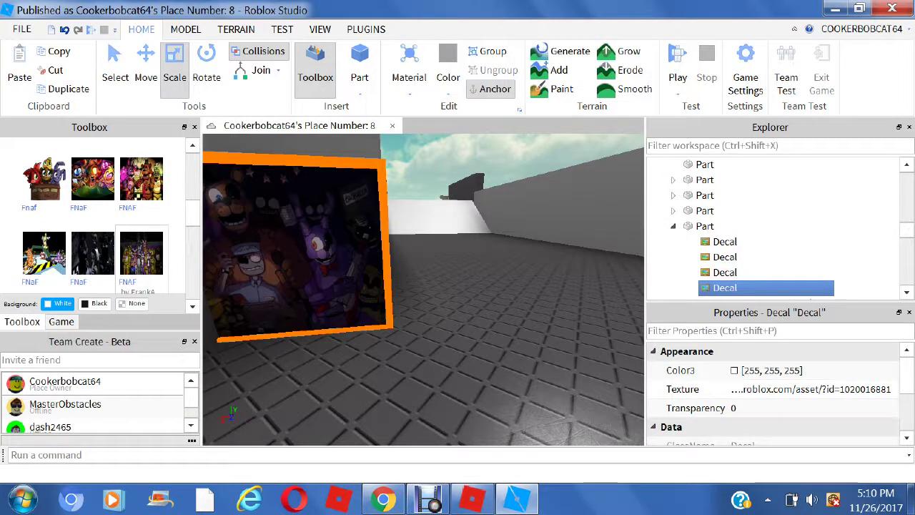
left_click(142, 251)
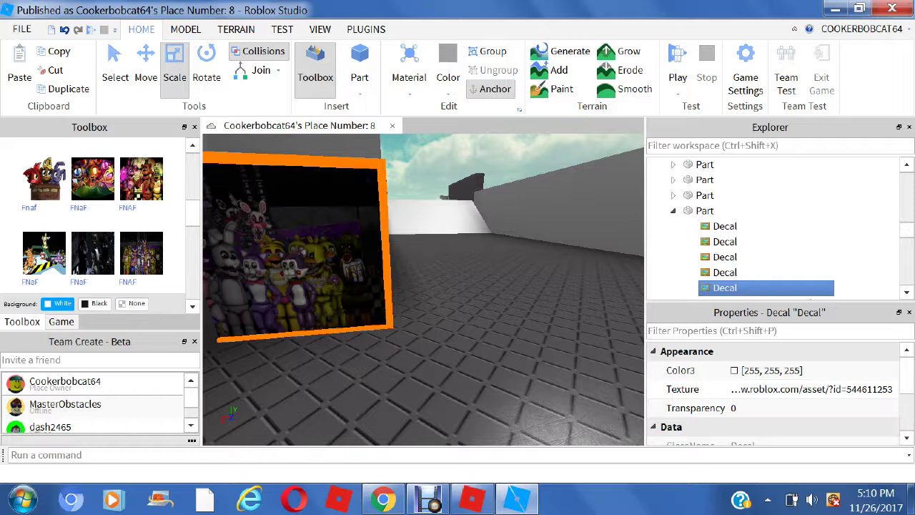
left_click(301, 250)
scroll(79, 250, "down", 3)
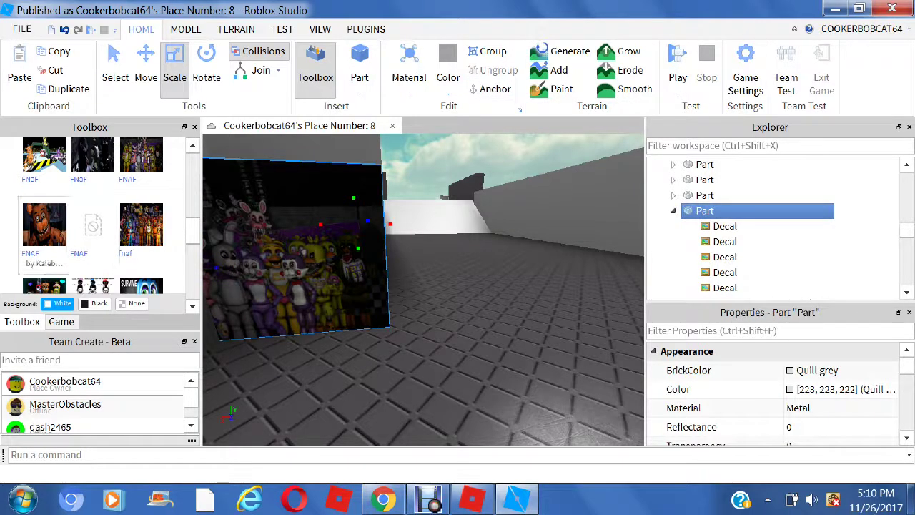
left_click(44, 229)
left_click(300, 250)
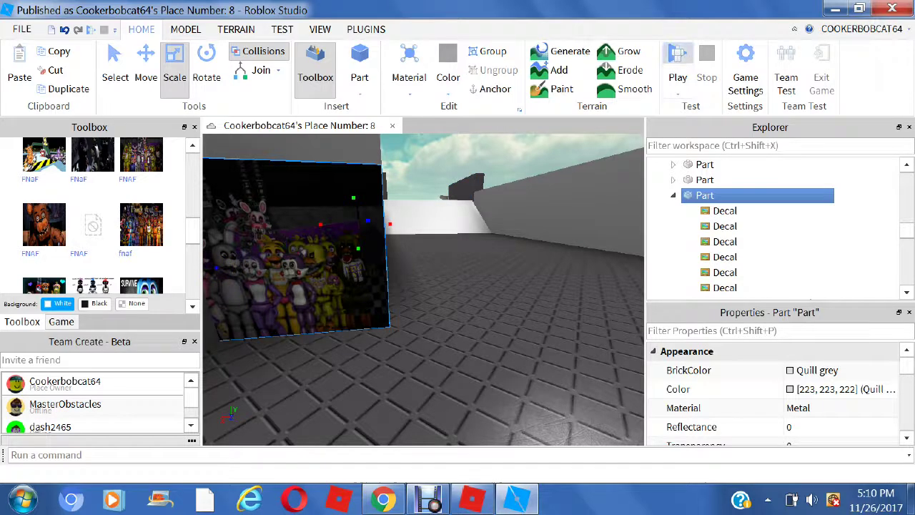
Start a play test of the place and search the toolbox's Models category for "coil".
left_click(678, 57)
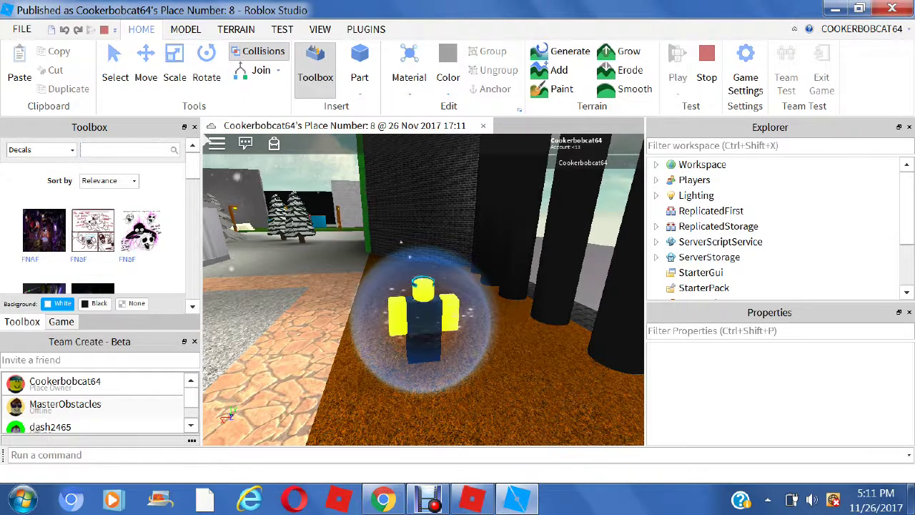
left_click(41, 150)
left_click(28, 160)
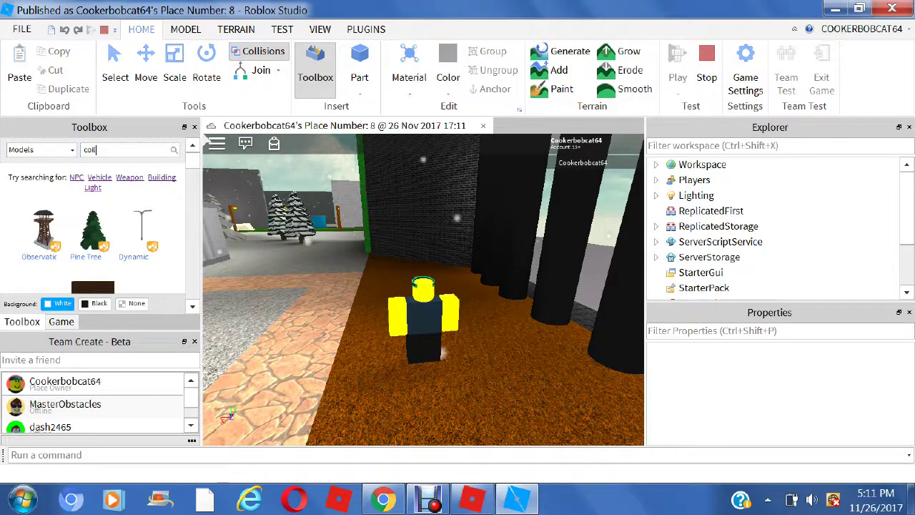
key("Return")
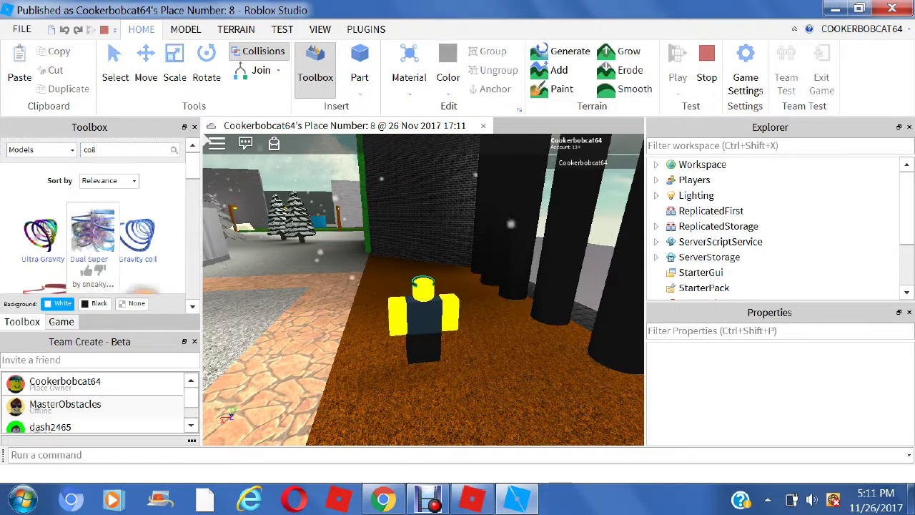
Insert the "Dual Super" coil model at the character to equip it, and view and close its walkspeed menu.
left_click_drag(93, 236, 406, 351)
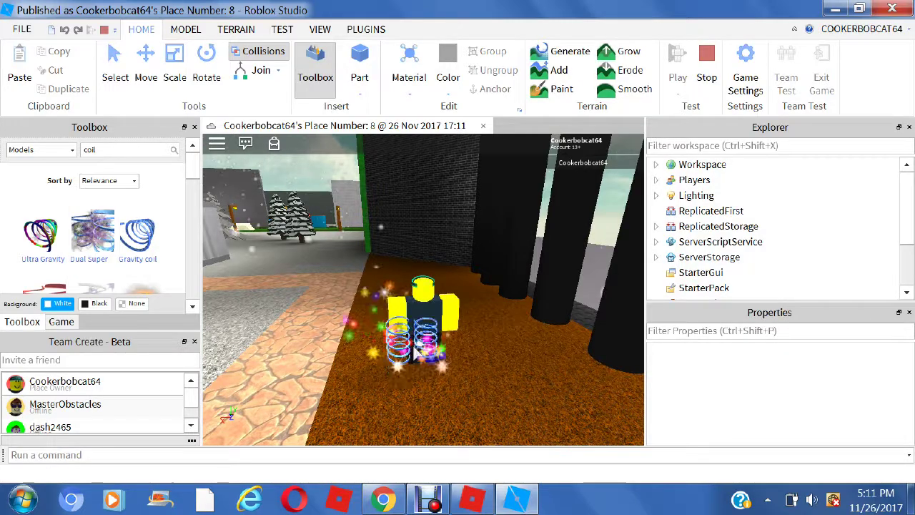
key("a")
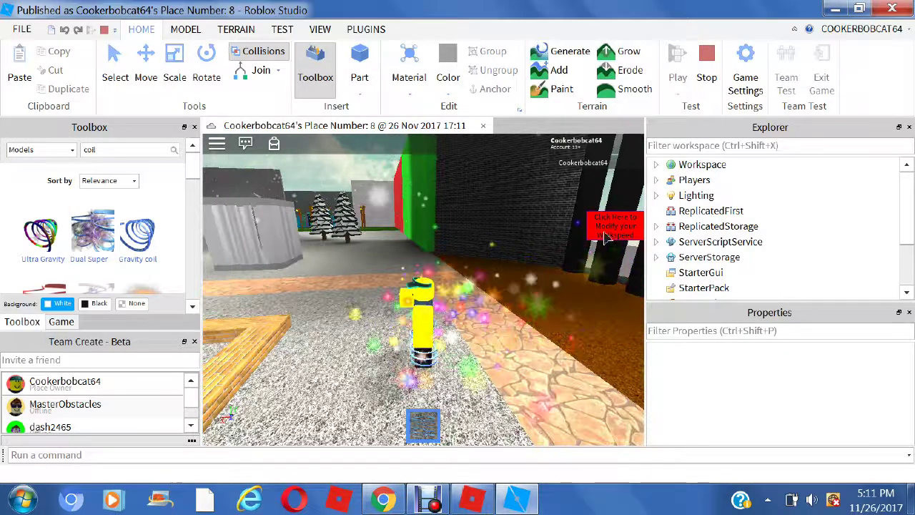
left_click(606, 238)
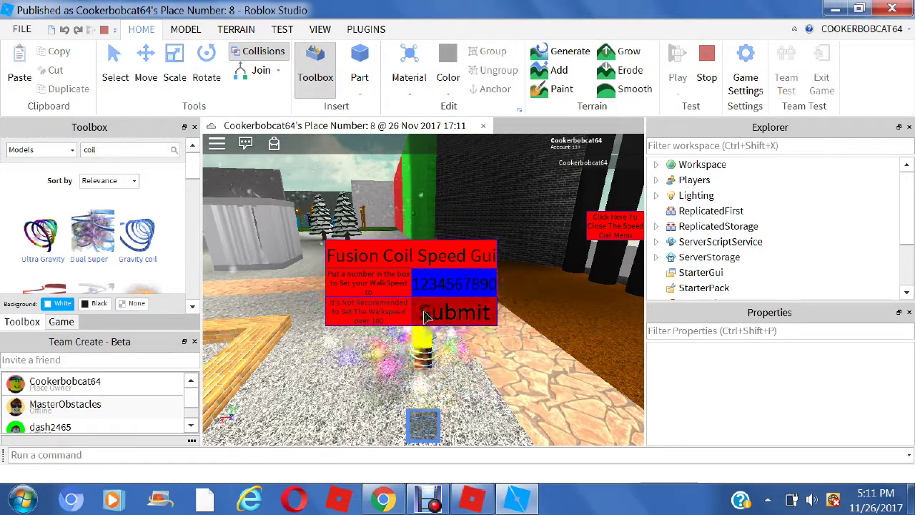
left_click(619, 222)
Take the character over the walls with the coil to the block with the FNAF group decal, and put the coil away.
right_click_drag(502, 264, 490, 267)
key("w")
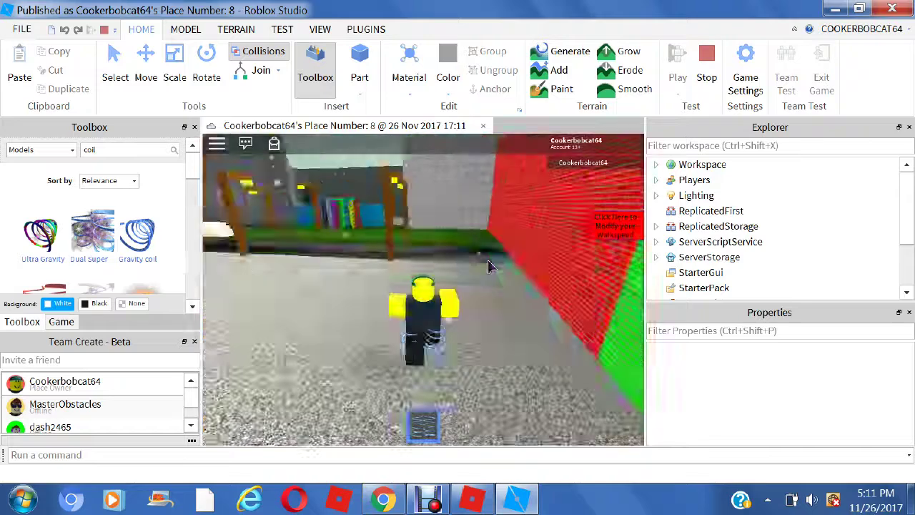
key("w")
key("space")
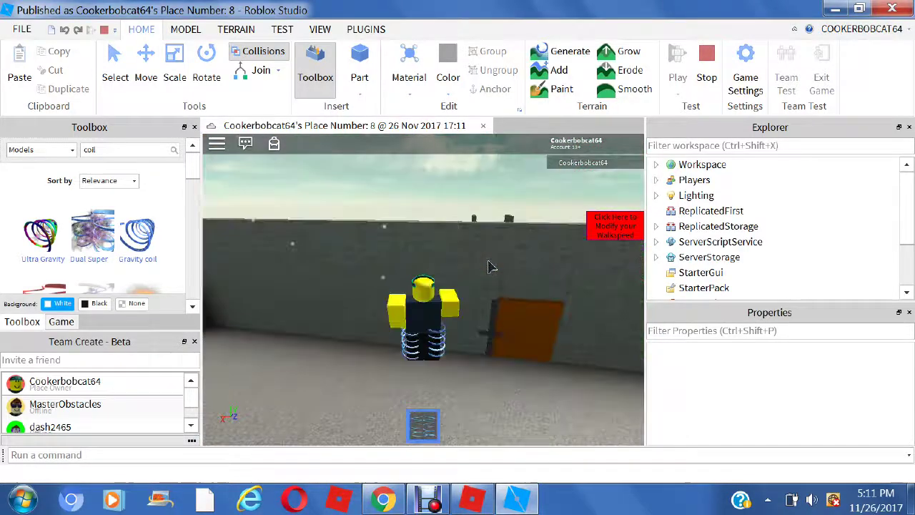
scroll(488, 267, "up", 5)
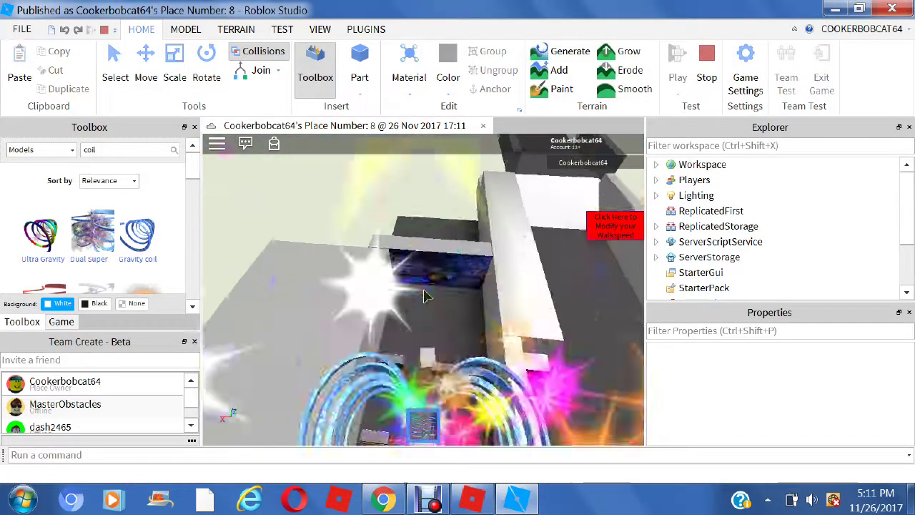
key("w")
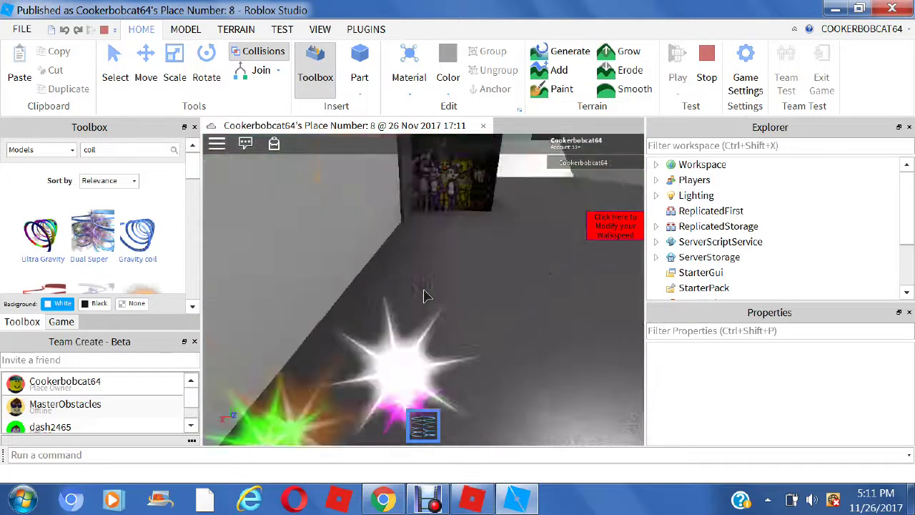
key("1")
key("w")
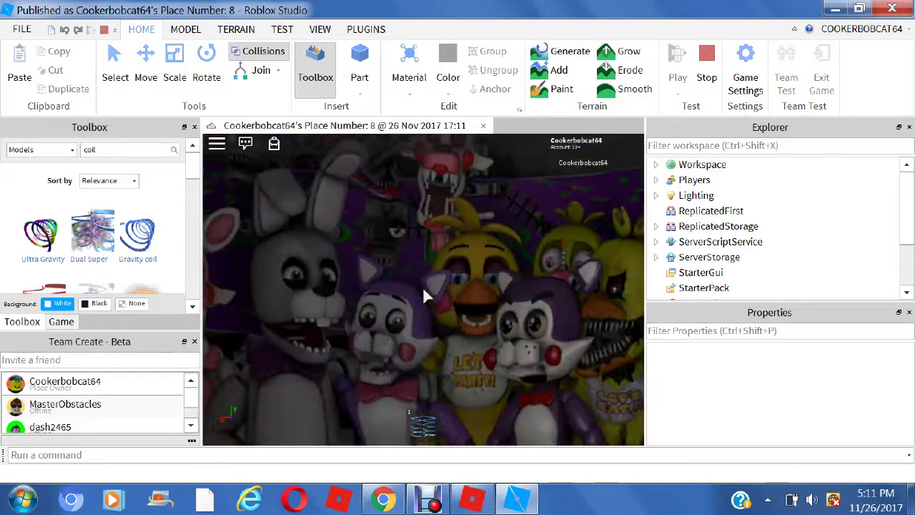
Examine the FNAF group decal on the corridor block from close up and from a distance in the play test.
key("s")
key("w")
key("s")
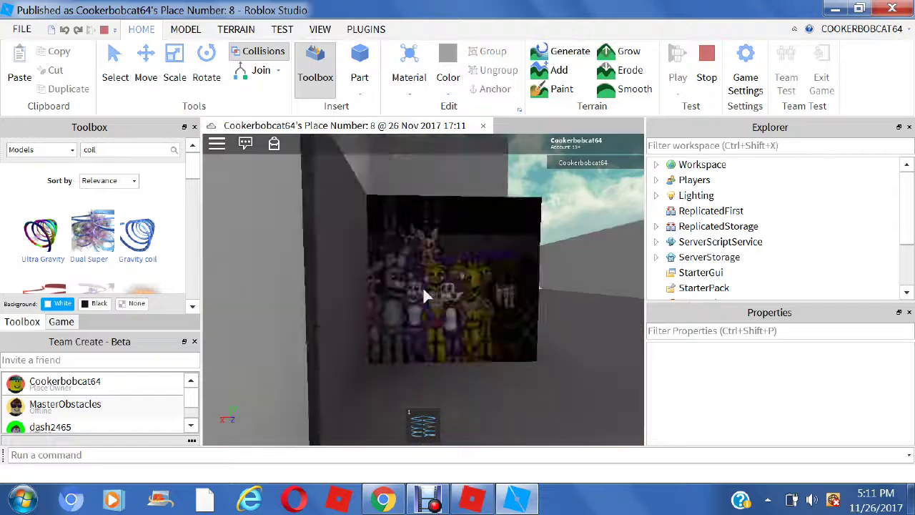
key("1")
key("1")
key("w")
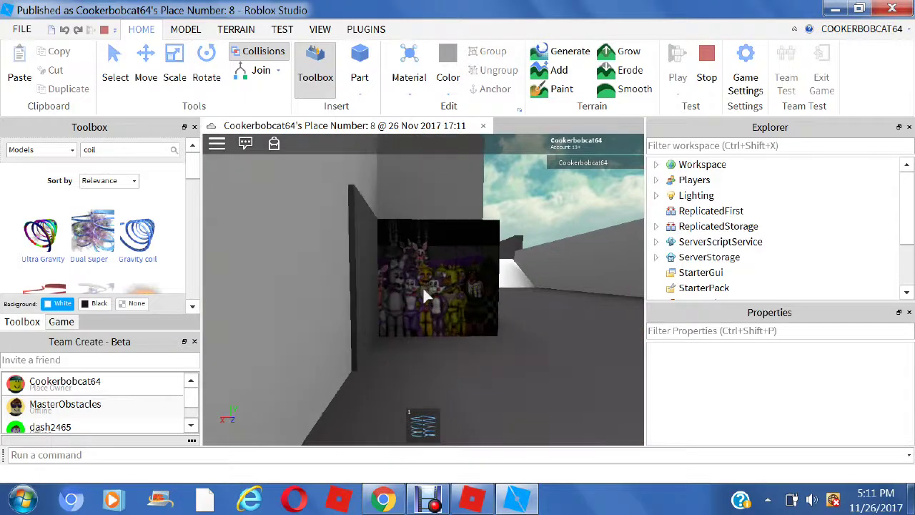
key("s")
key("w")
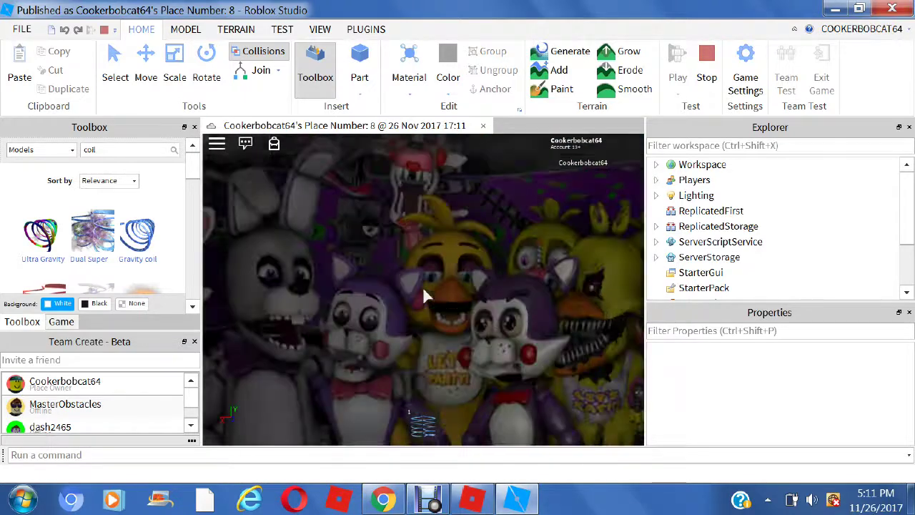
key("s")
key("w")
scroll(417, 294, "up", 2)
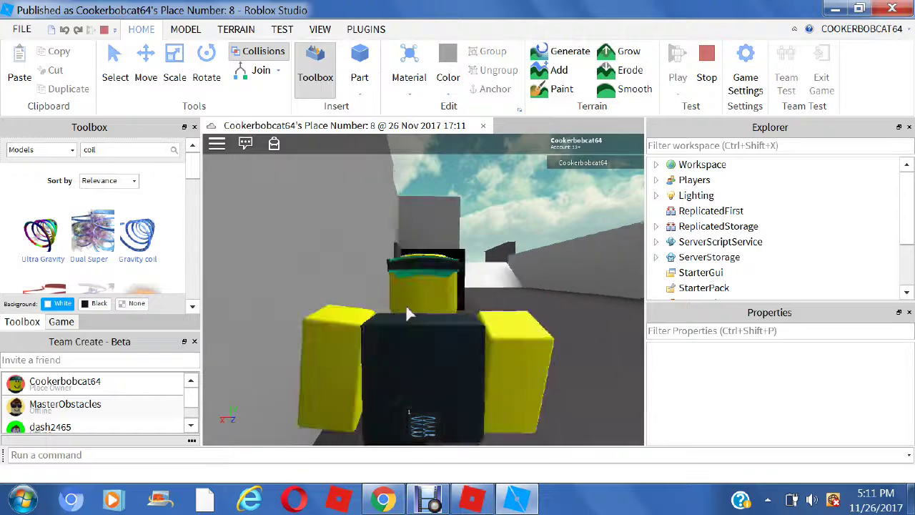
key("s")
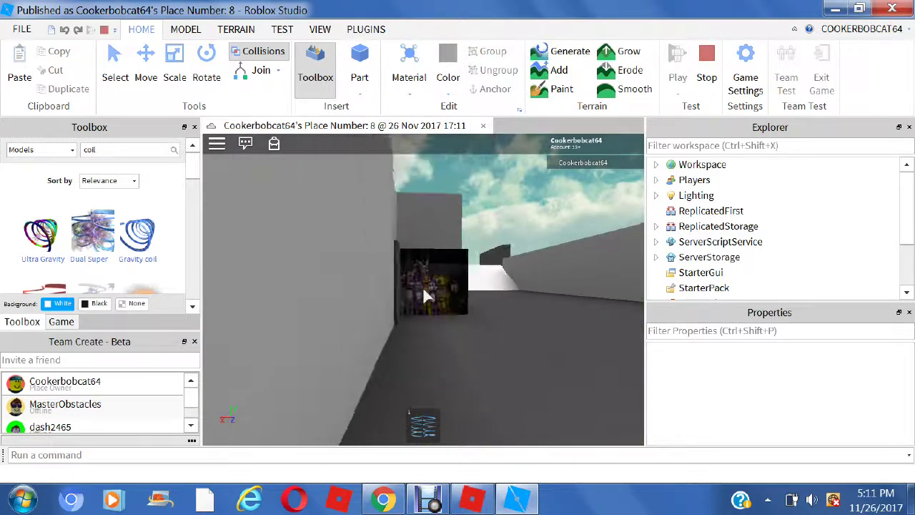
Walk up to the FNAF group decal once more, return to the laptop tables, and pull the camera back to third-person view.
key("w")
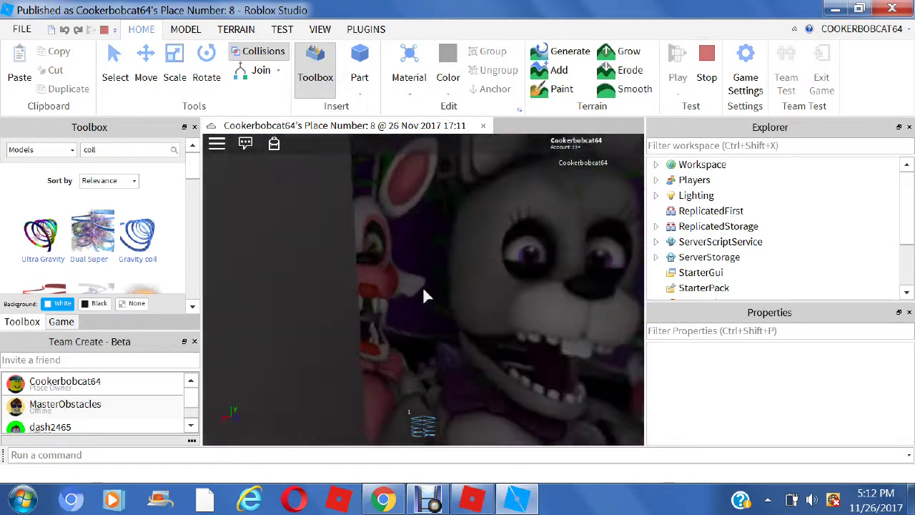
key("w")
key("s")
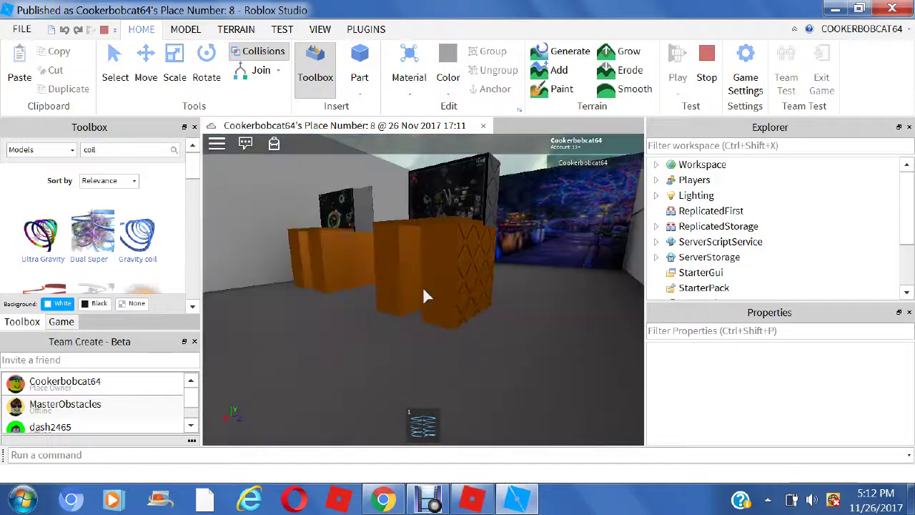
scroll(423, 288, "down", 1)
scroll(442, 293, "down", 3)
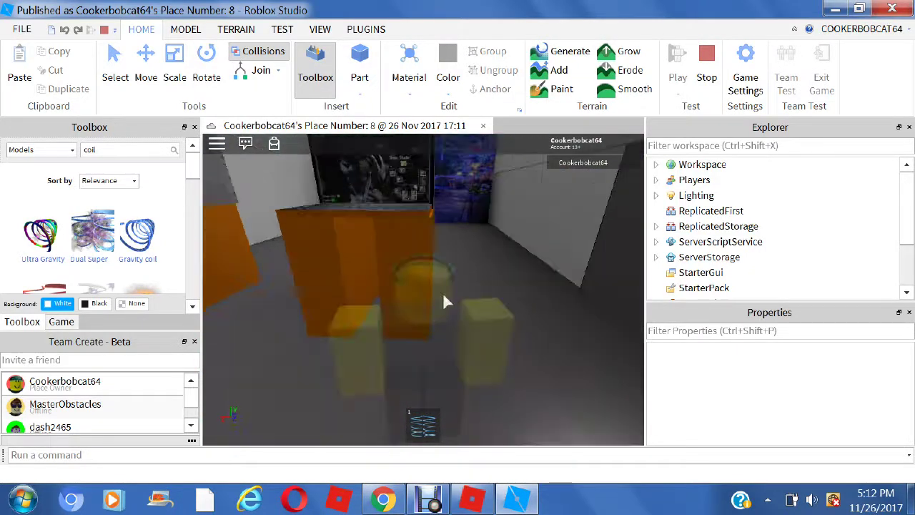
Walk the character between the laptops on the orange tables and examine the decals on their screens and keyboards.
key("s")
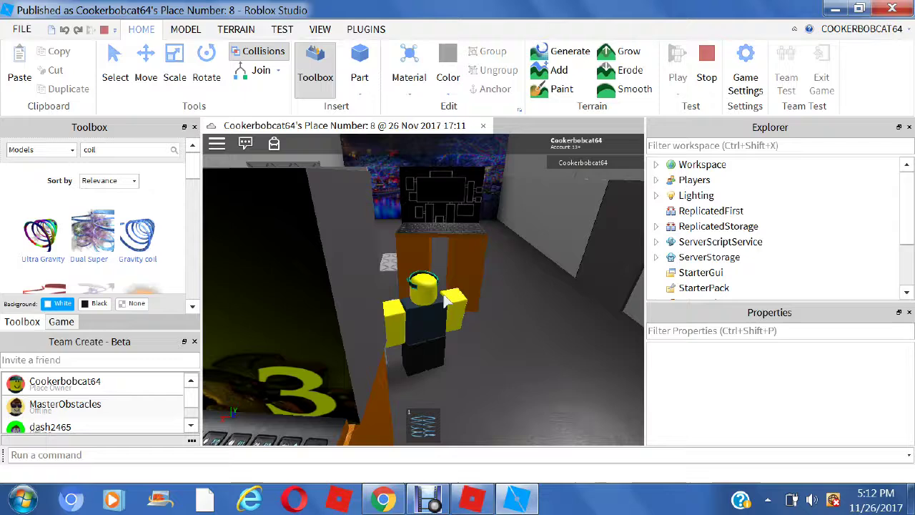
key("w")
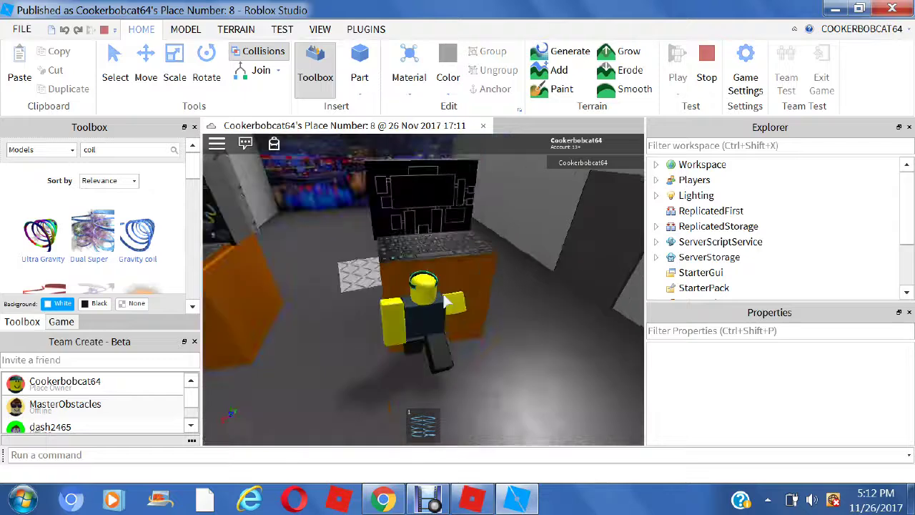
key("s")
key("w")
key("s")
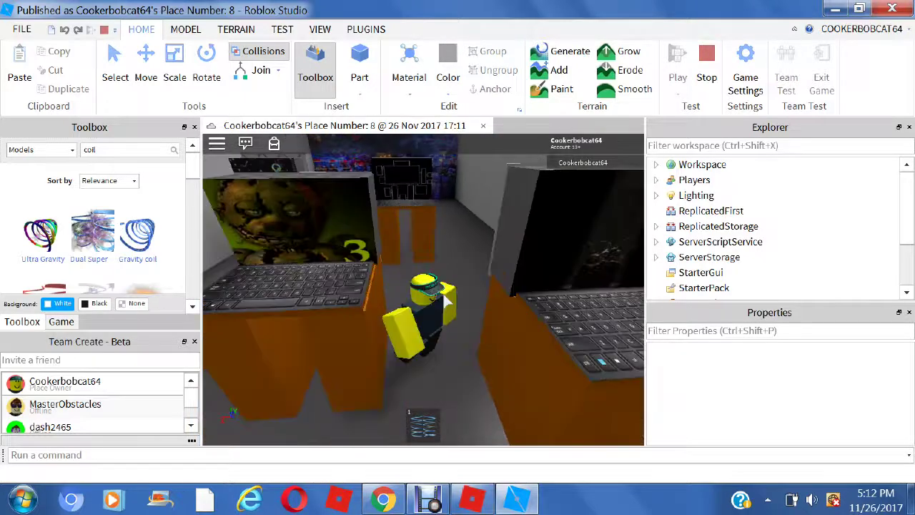
key("w")
key("s")
key("w")
right_click_drag(443, 300, 453, 437)
key("w")
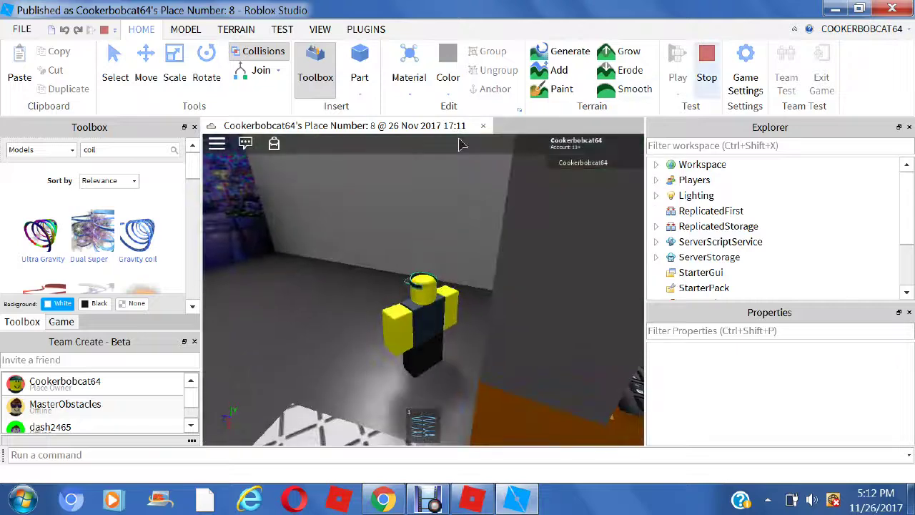
Stop the play test and switch to the Debut screen recorder window.
left_click(706, 63)
left_click(428, 498)
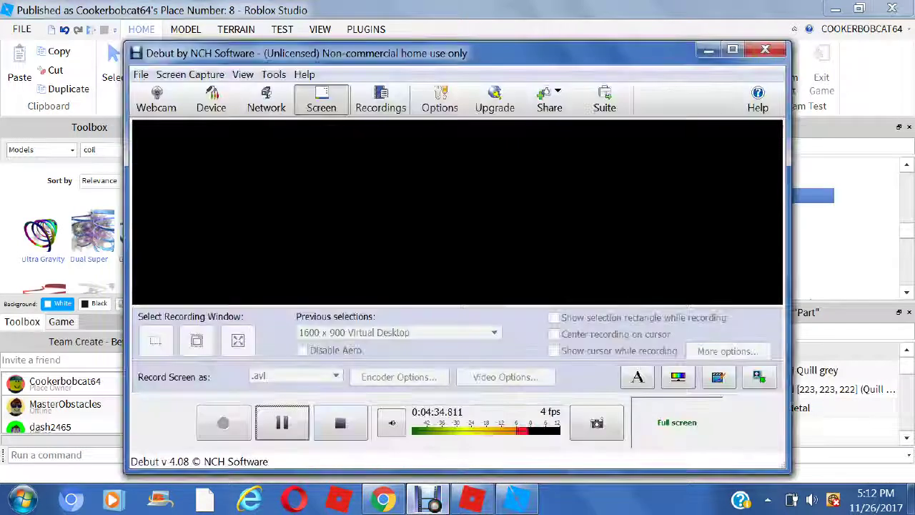